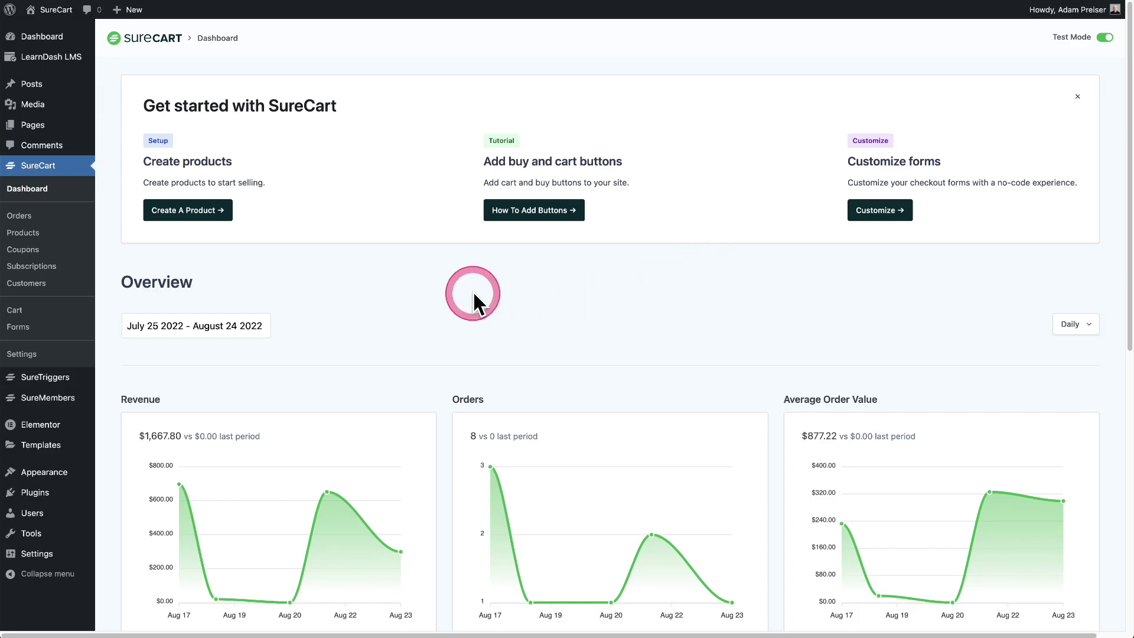
Edit the Membership product, add a LearnDash Groups integration and open its Group Access list showing VIP Group.
click(77, 230)
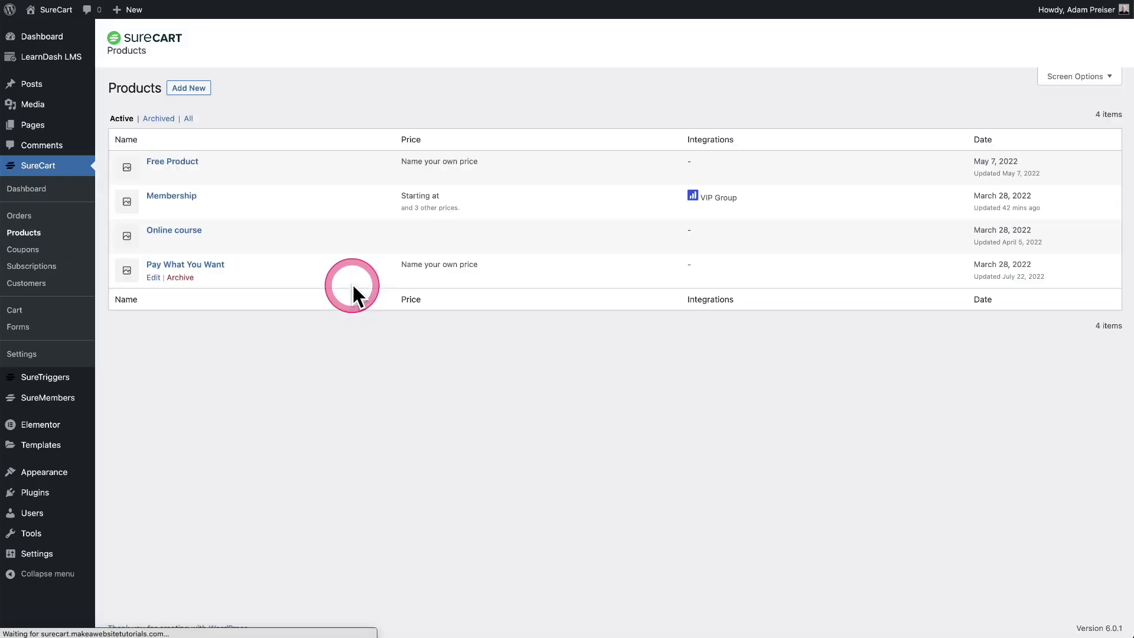
click(183, 188)
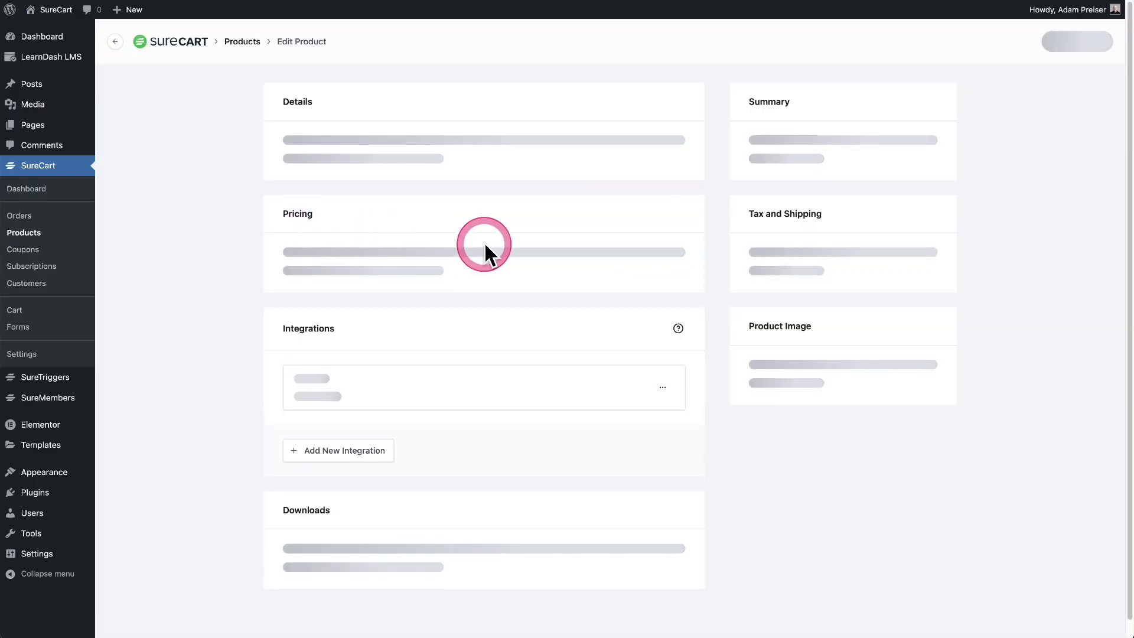
scroll(484, 243, down, 2)
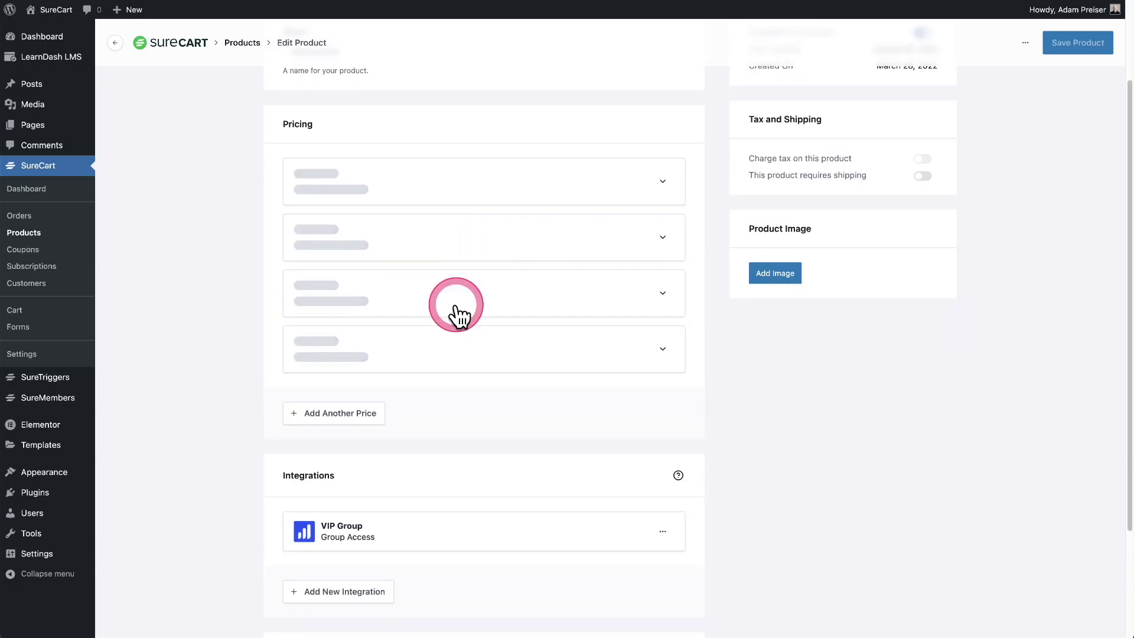
click(317, 589)
click(593, 341)
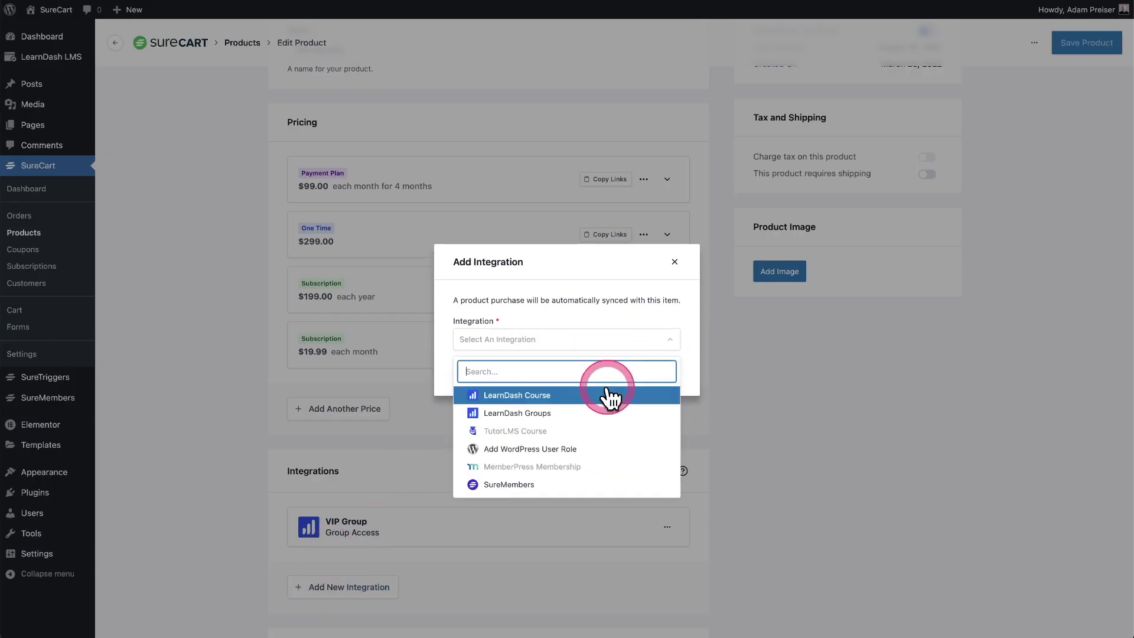
click(576, 412)
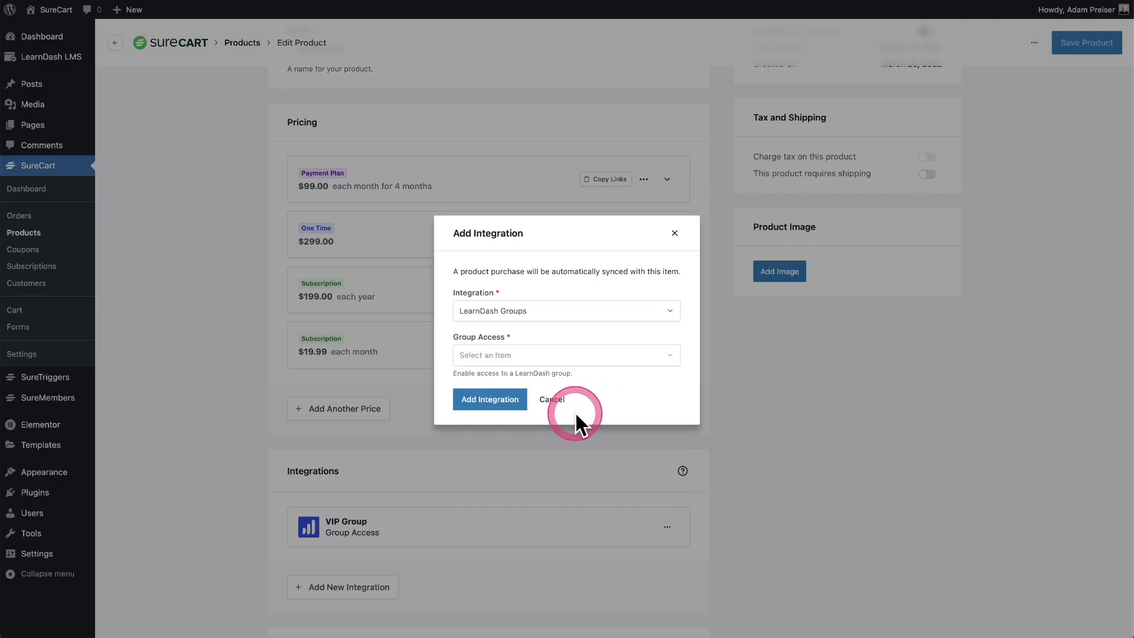
click(627, 357)
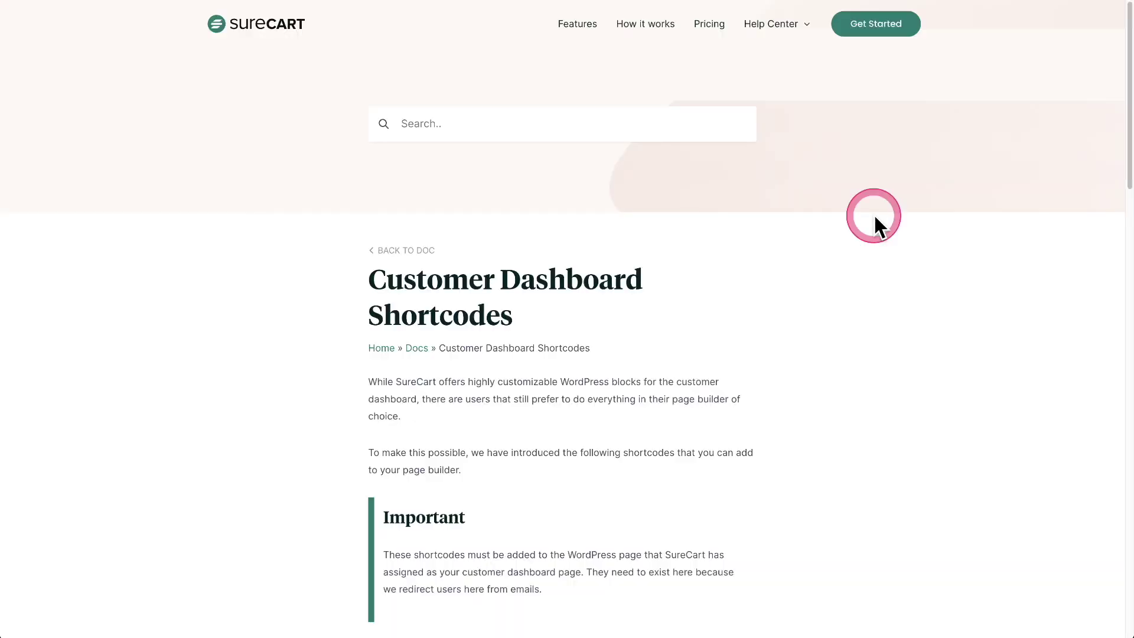
Scroll to the sc_customer_dashboard_page example code block and briefly select it.
scroll(876, 216, down, 3)
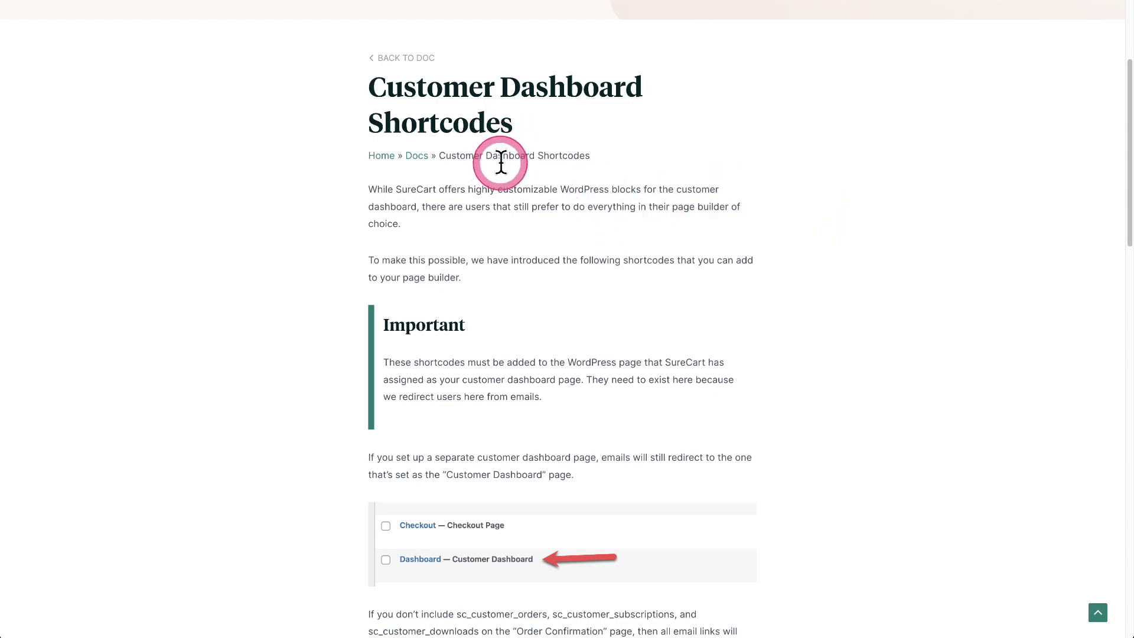
scroll(745, 195, down, 1)
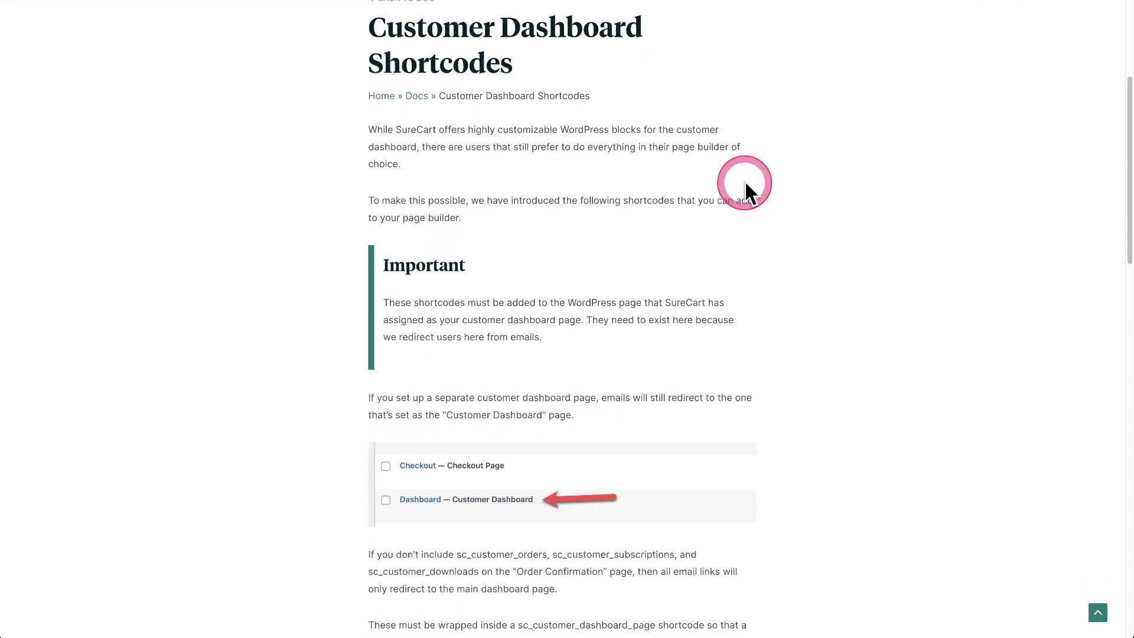
scroll(746, 183, down, 1)
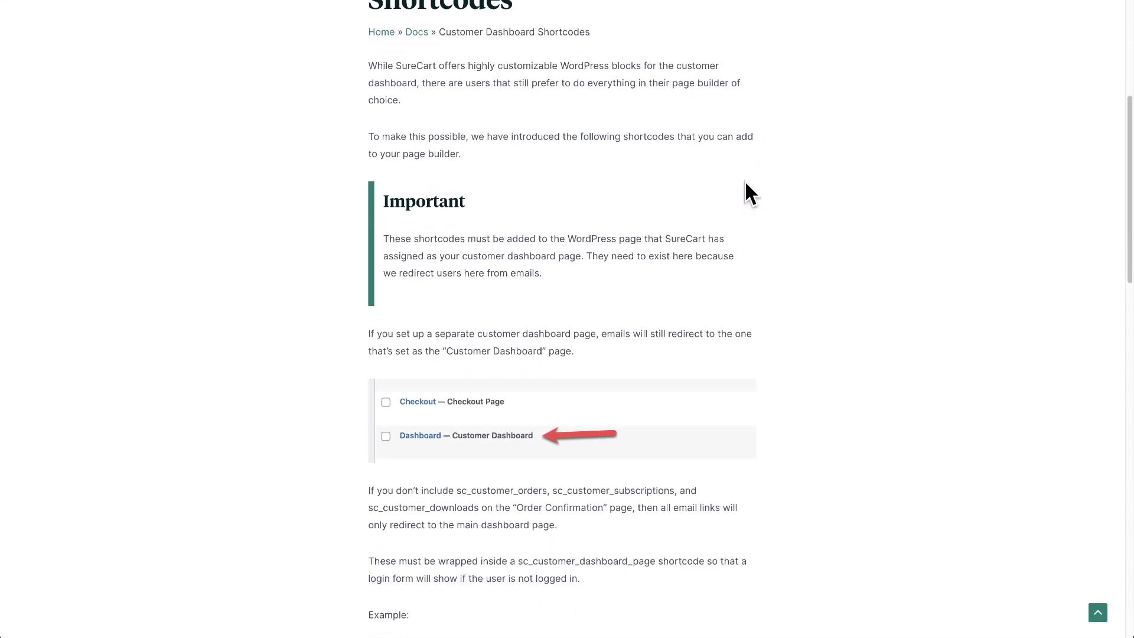
scroll(745, 185, down, 3)
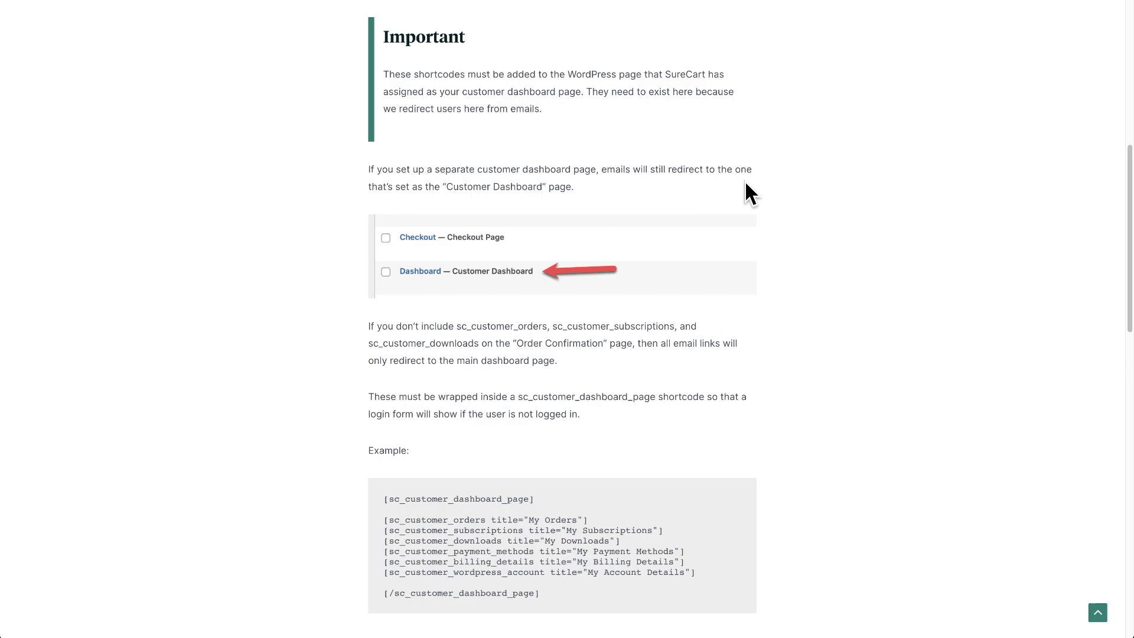
scroll(744, 180, down, 3)
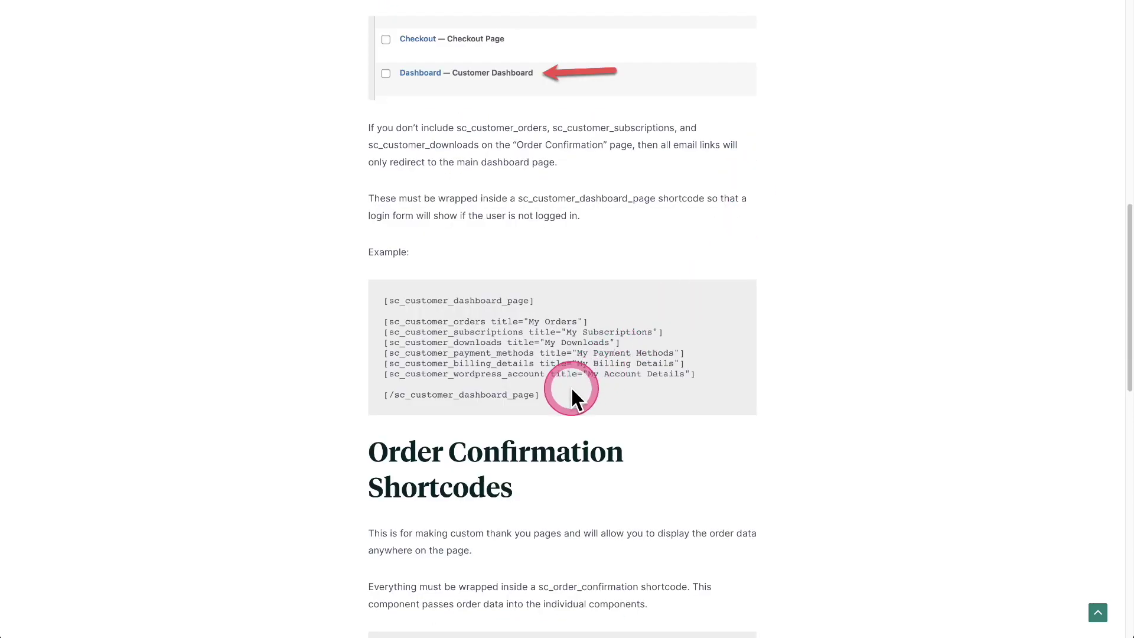
drag(547, 402, 385, 298)
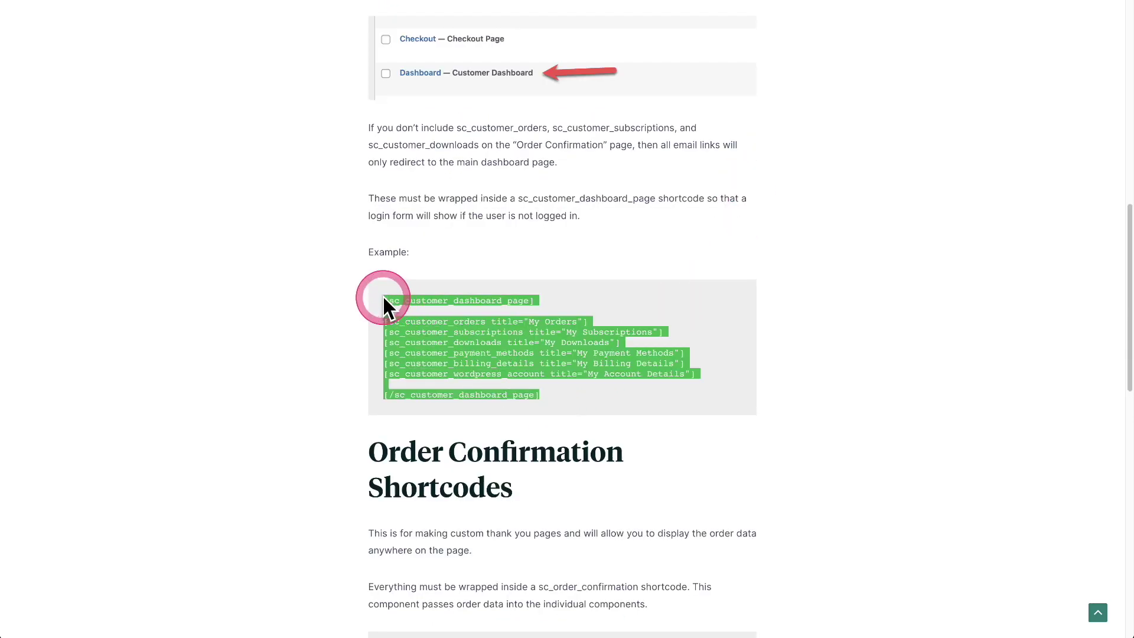
click(702, 282)
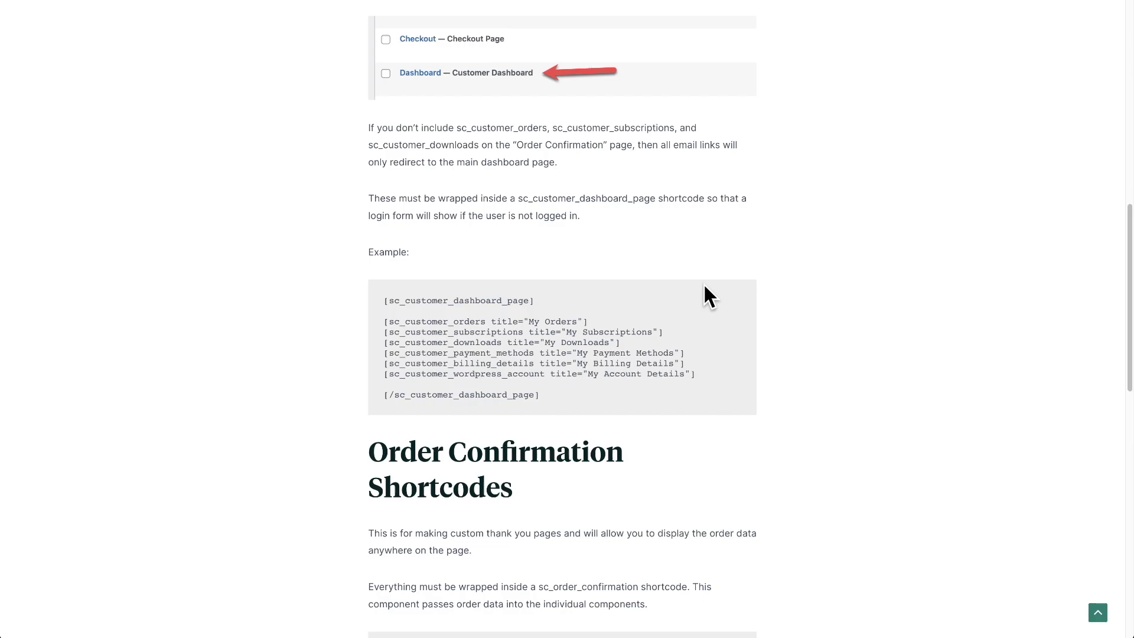
Switch to the Stripe Dashboard and open its account Settings.
click(662, 135)
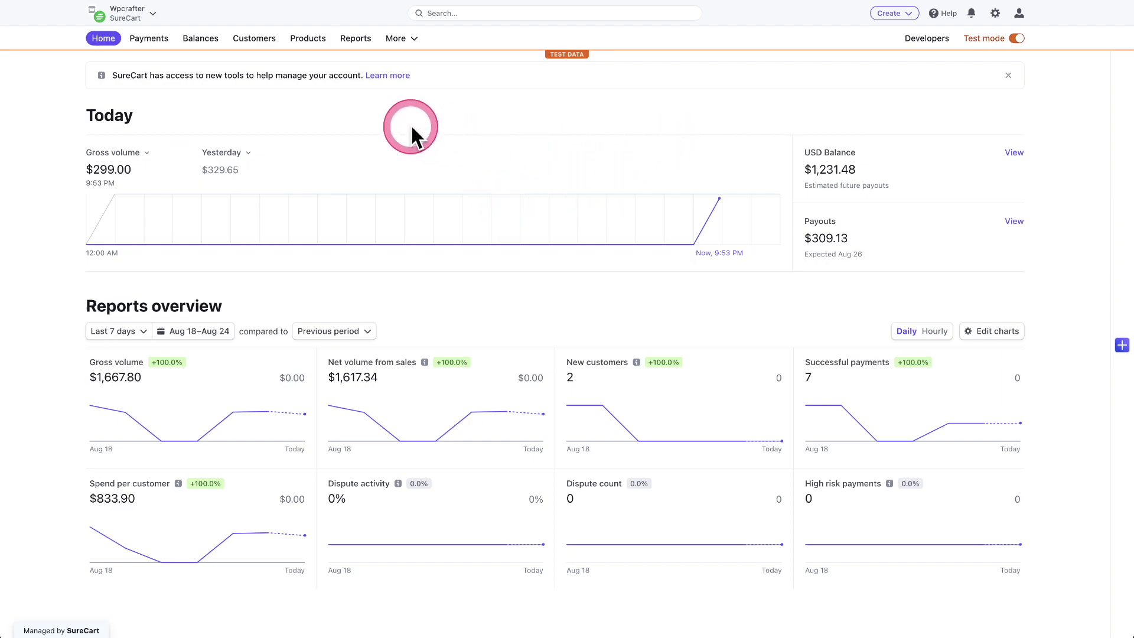
click(996, 17)
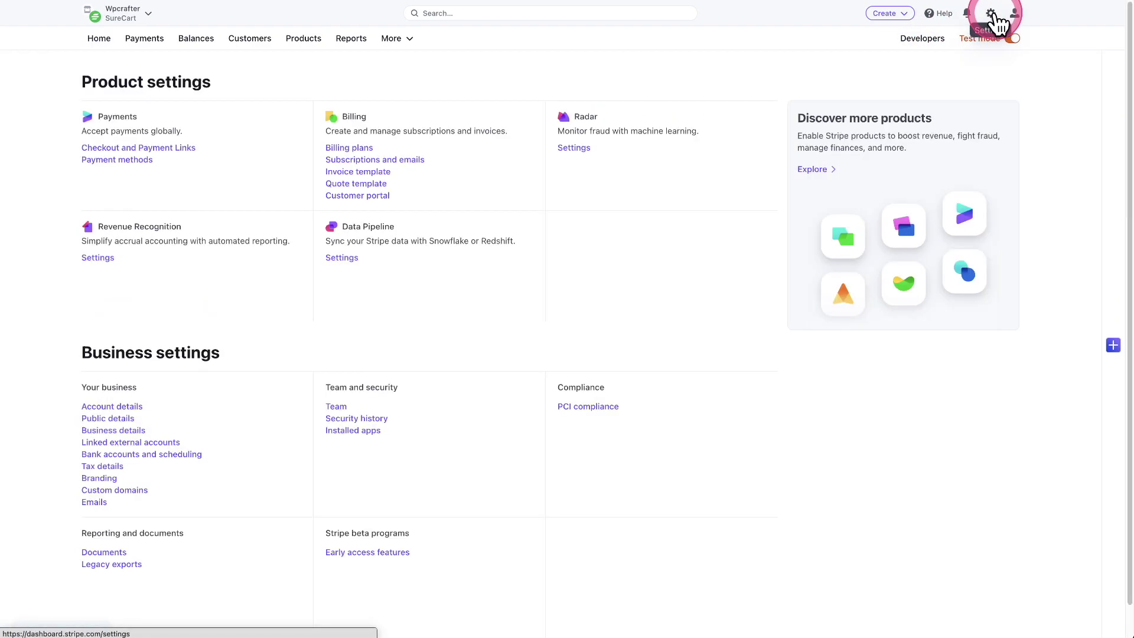
Open Payment methods and review Cards and Wallets down to the ACH, SEPA and Canadian bank debits.
click(106, 161)
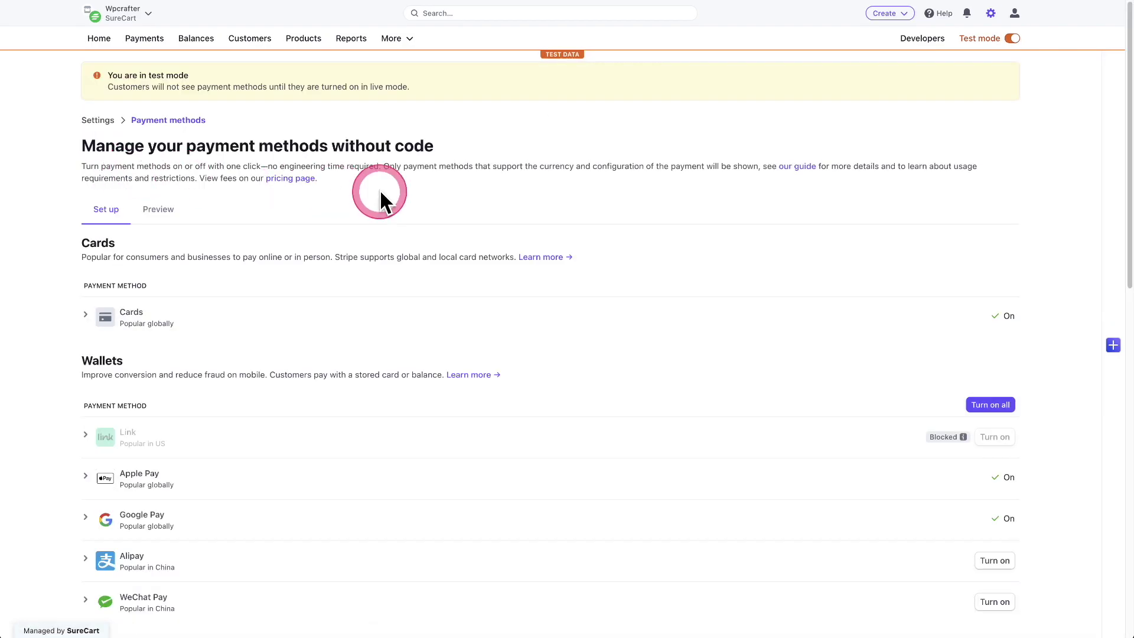
scroll(749, 214, down, 5)
scroll(748, 214, down, 8)
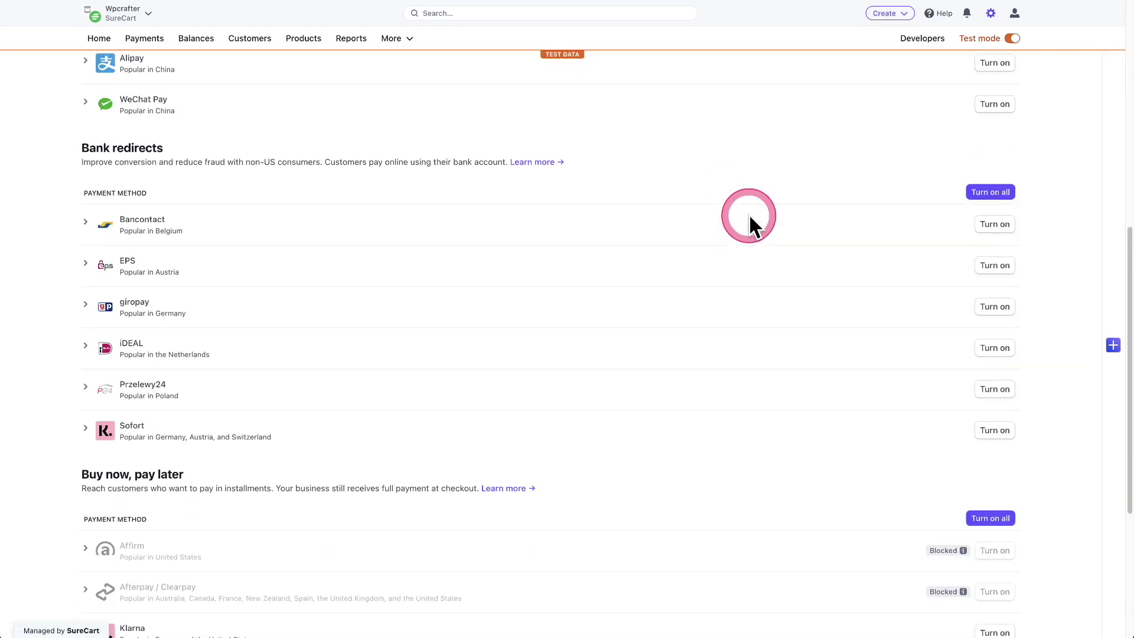
scroll(749, 226, down, 2)
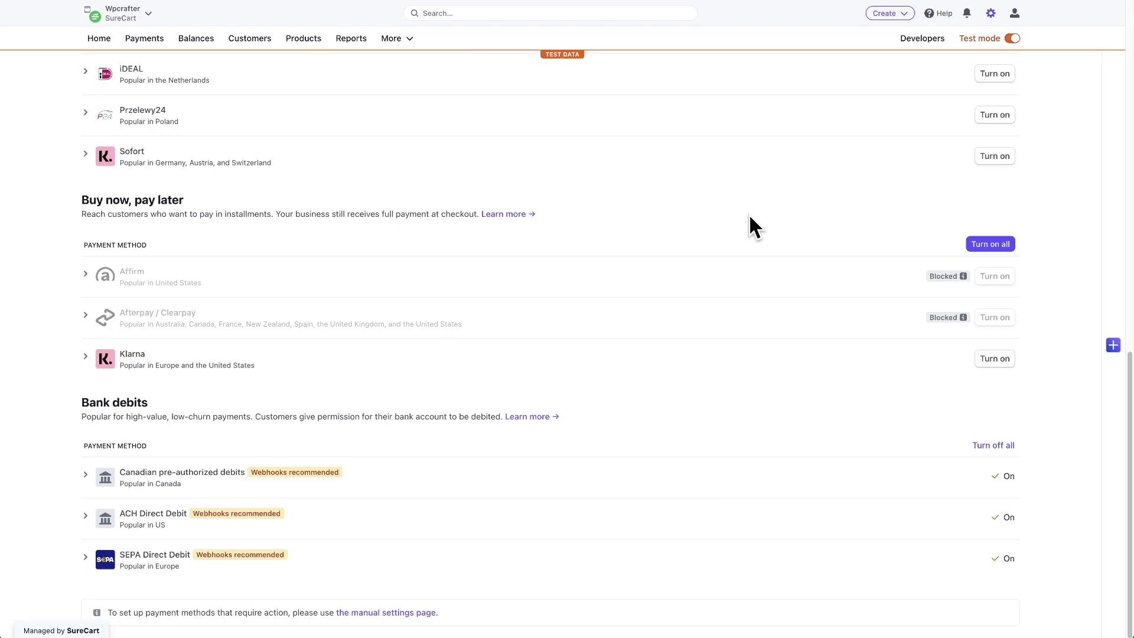
scroll(749, 214, up, 15)
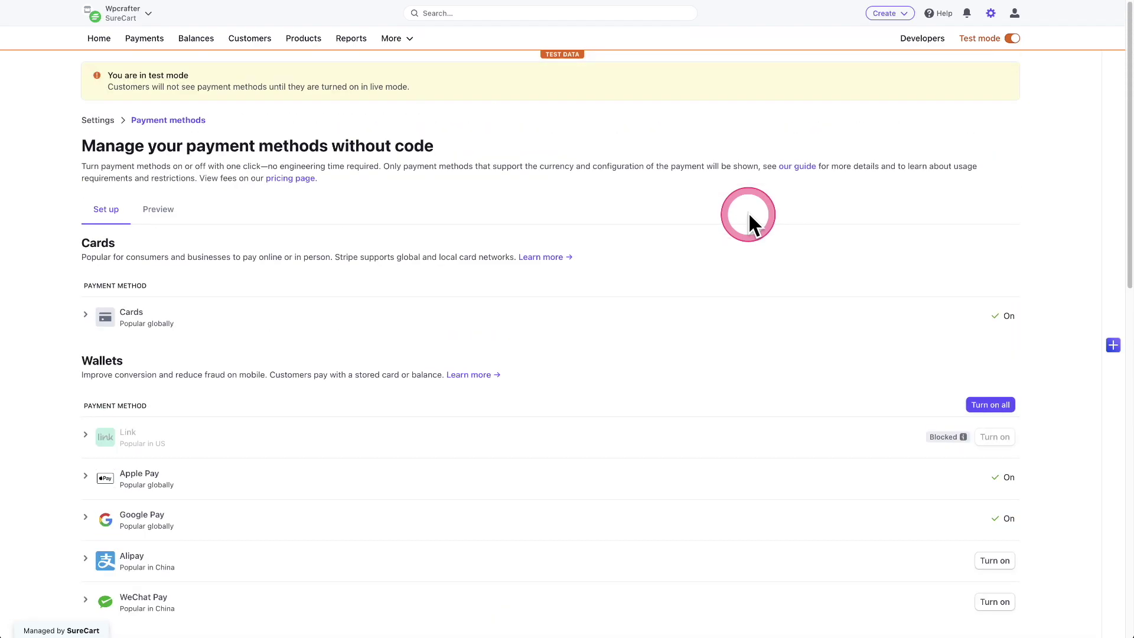
scroll(748, 211, down, 5)
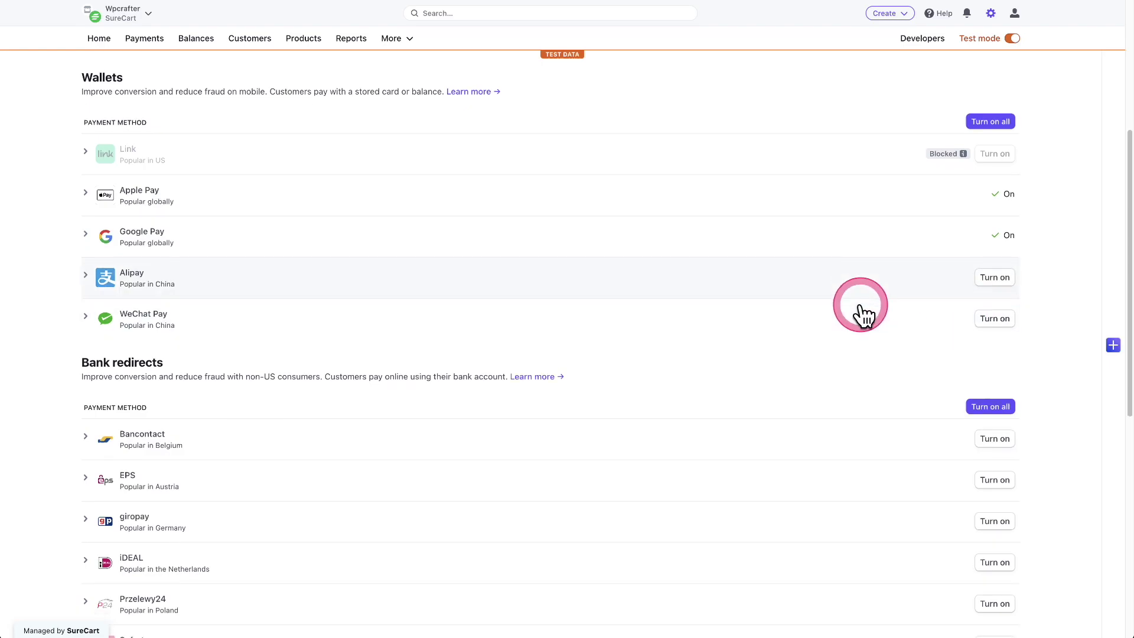
scroll(860, 313, down, 7)
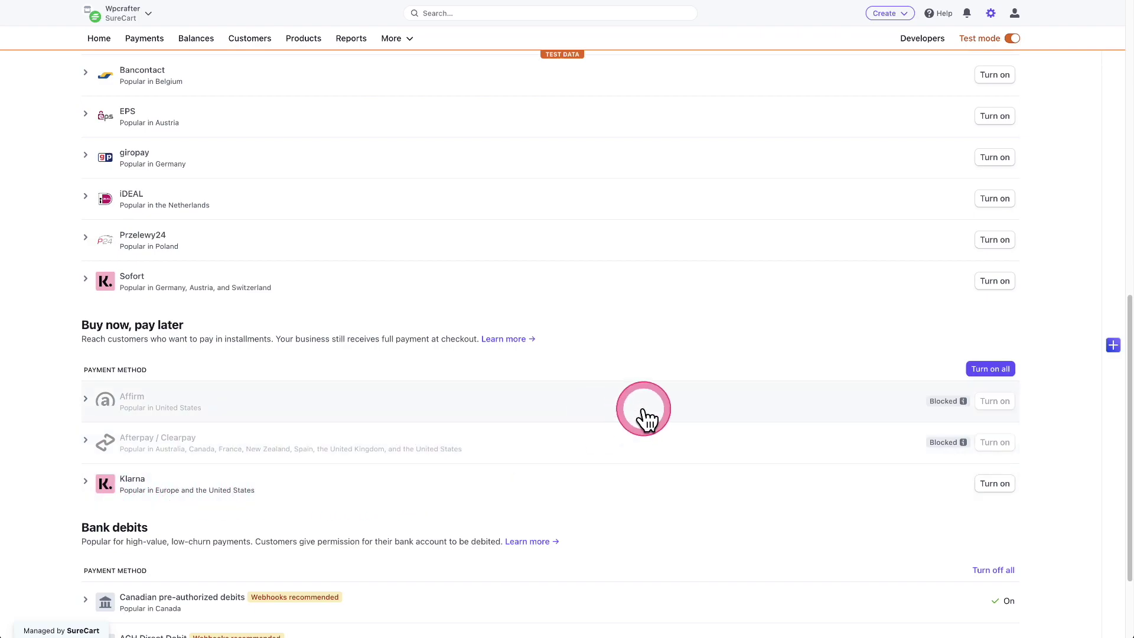
scroll(526, 337, up, 10)
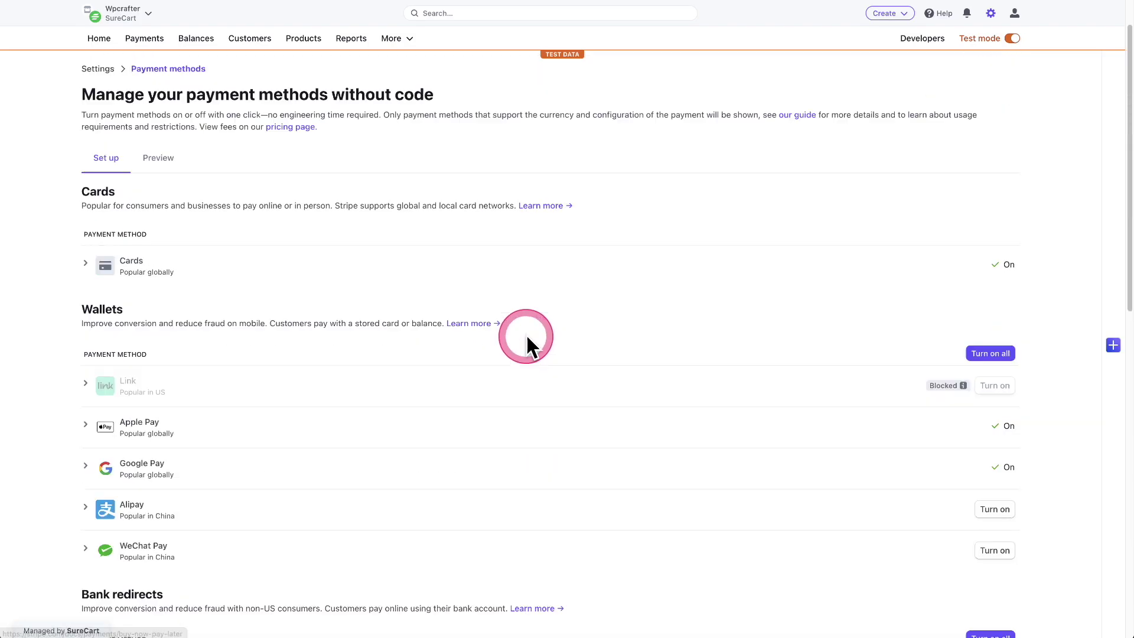
scroll(525, 334, down, 3)
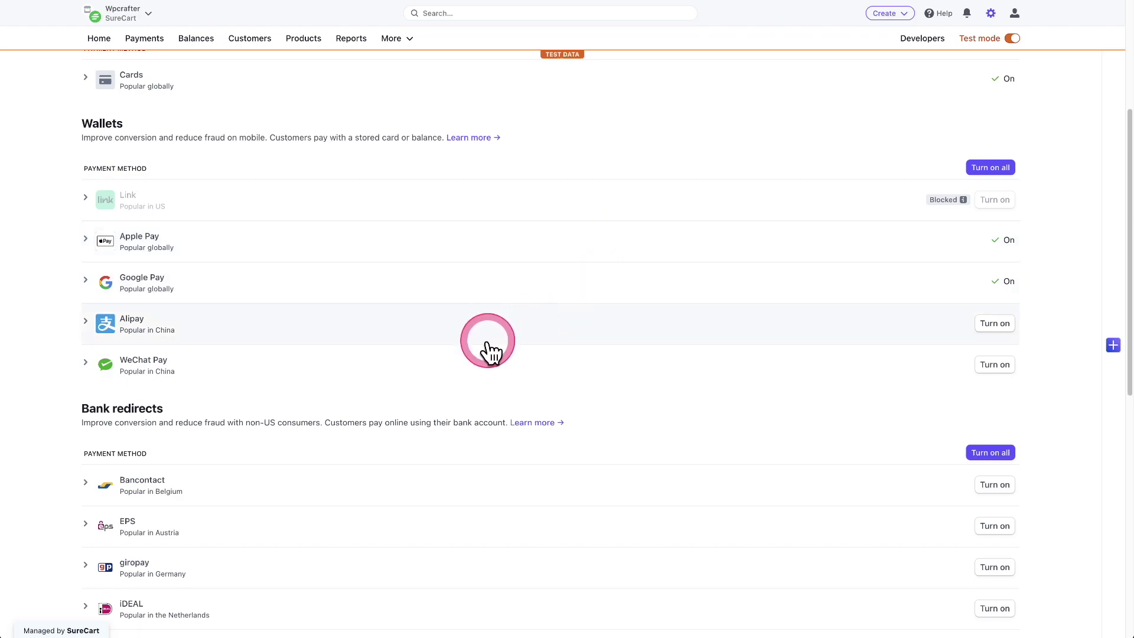
scroll(465, 372, down, 3)
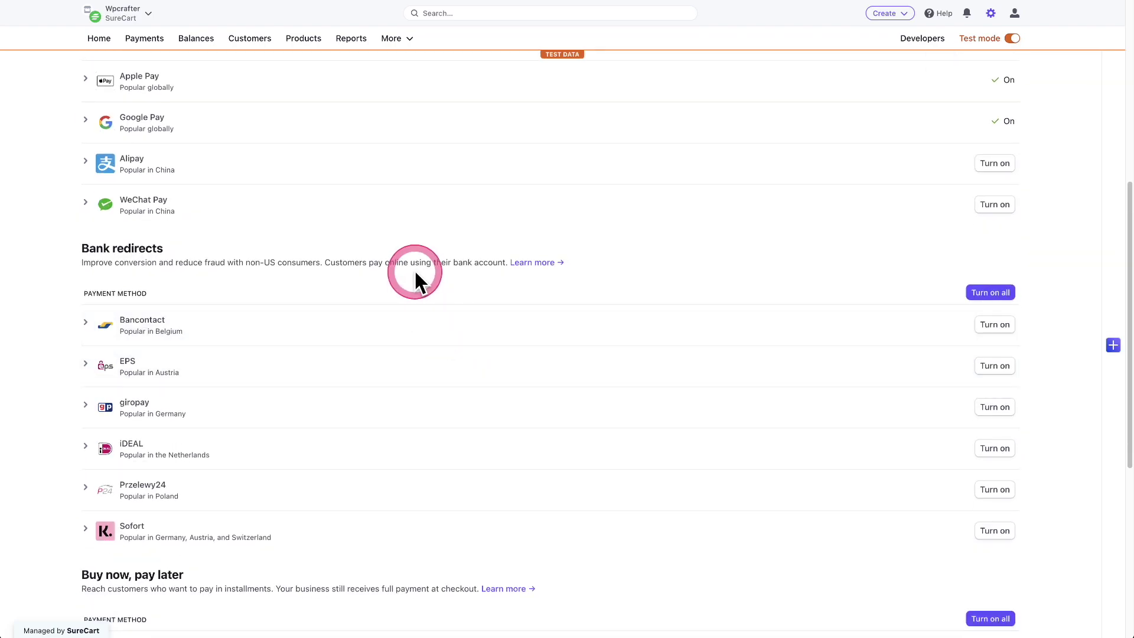
scroll(410, 263, down, 2)
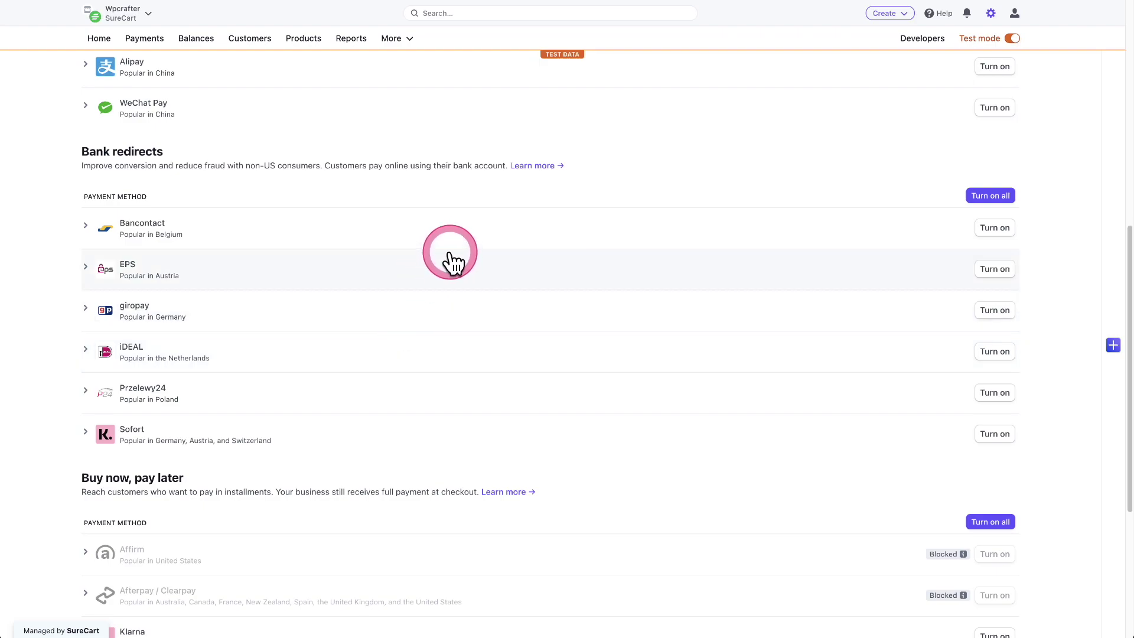
scroll(452, 259, down, 5)
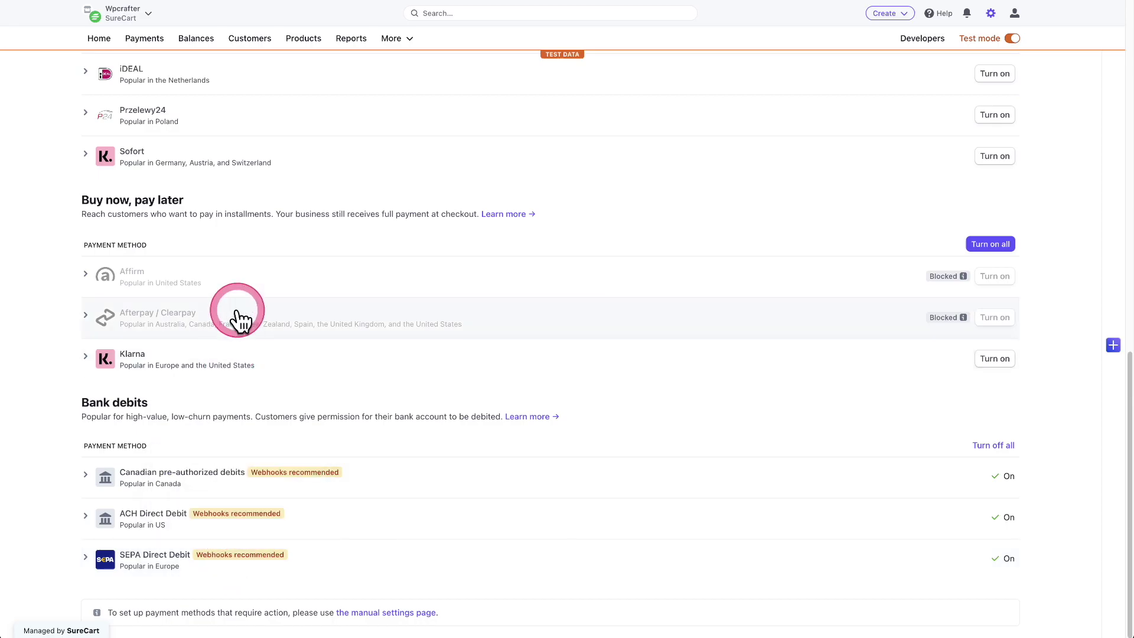
scroll(238, 319, up, 12)
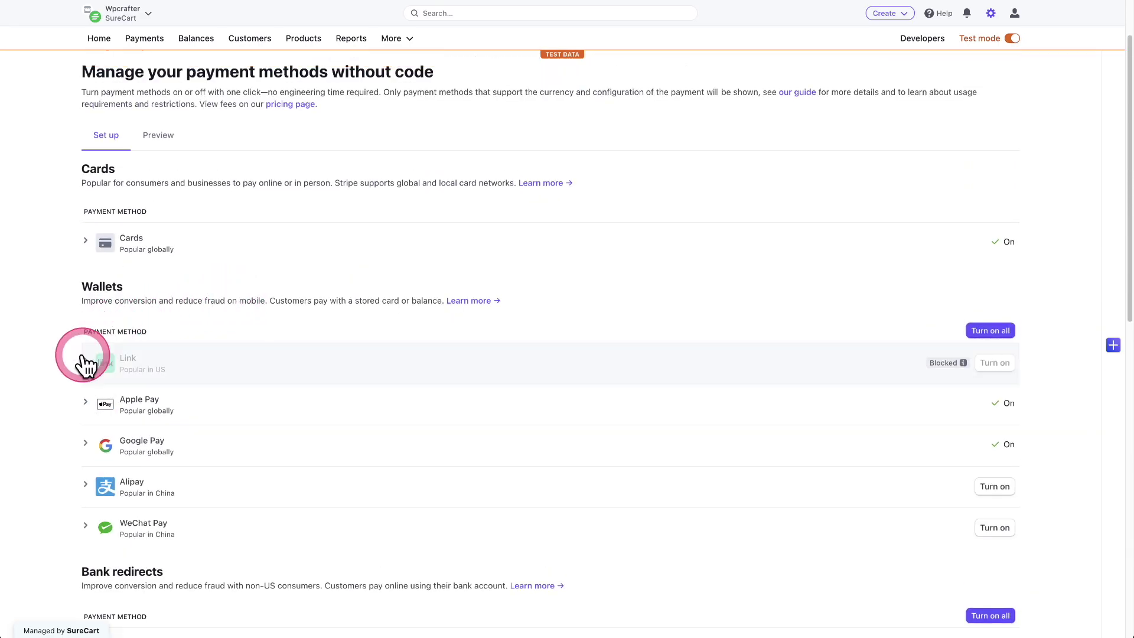
scroll(339, 351, down, 5)
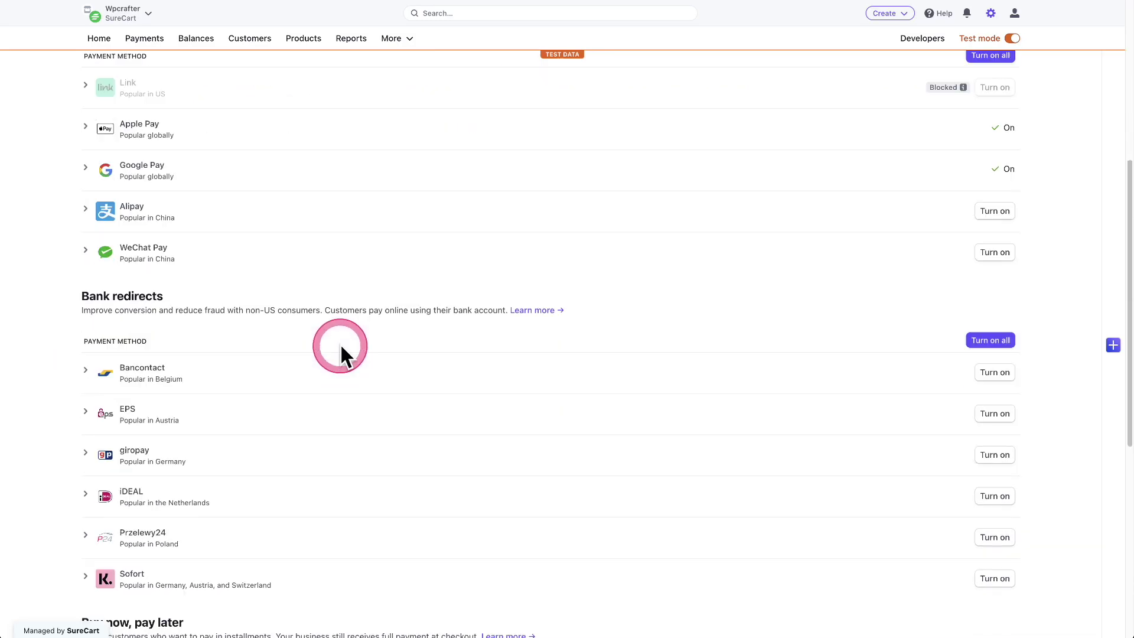
scroll(341, 349, down, 7)
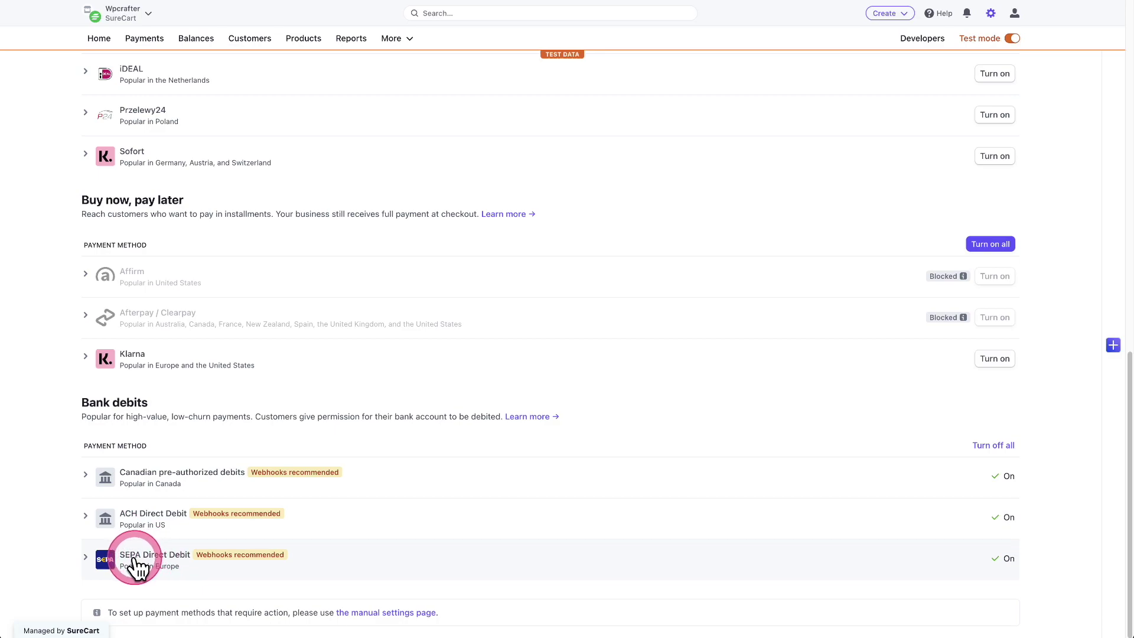
Expand the SEPA Direct Debit and ACH Direct Debit entries to show their summaries.
click(351, 558)
scroll(378, 508, down, 3)
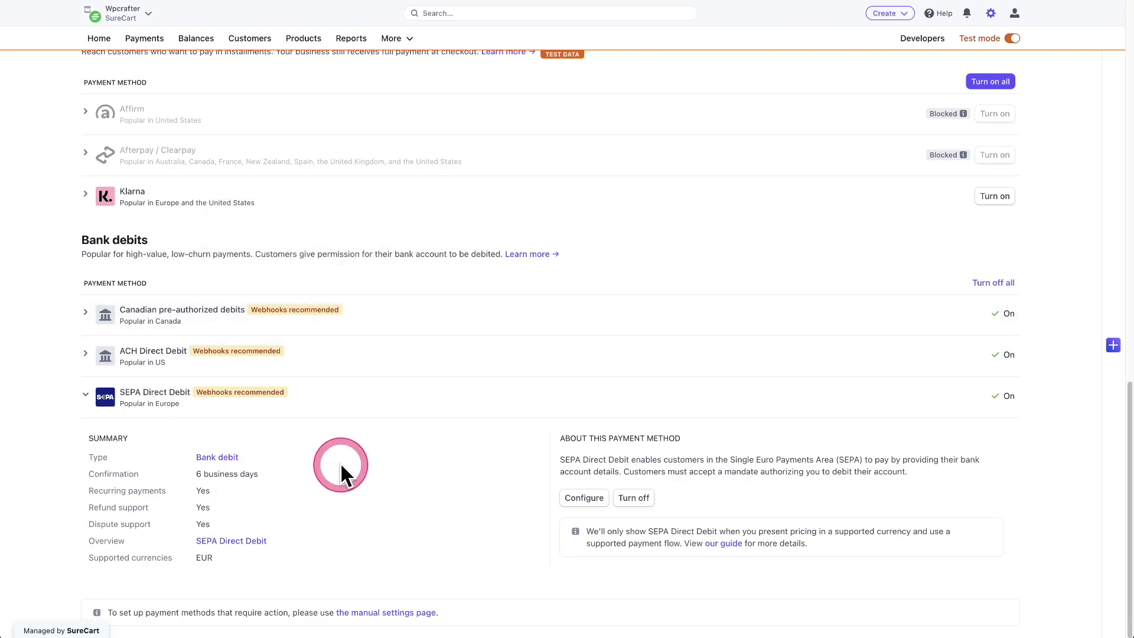
click(350, 357)
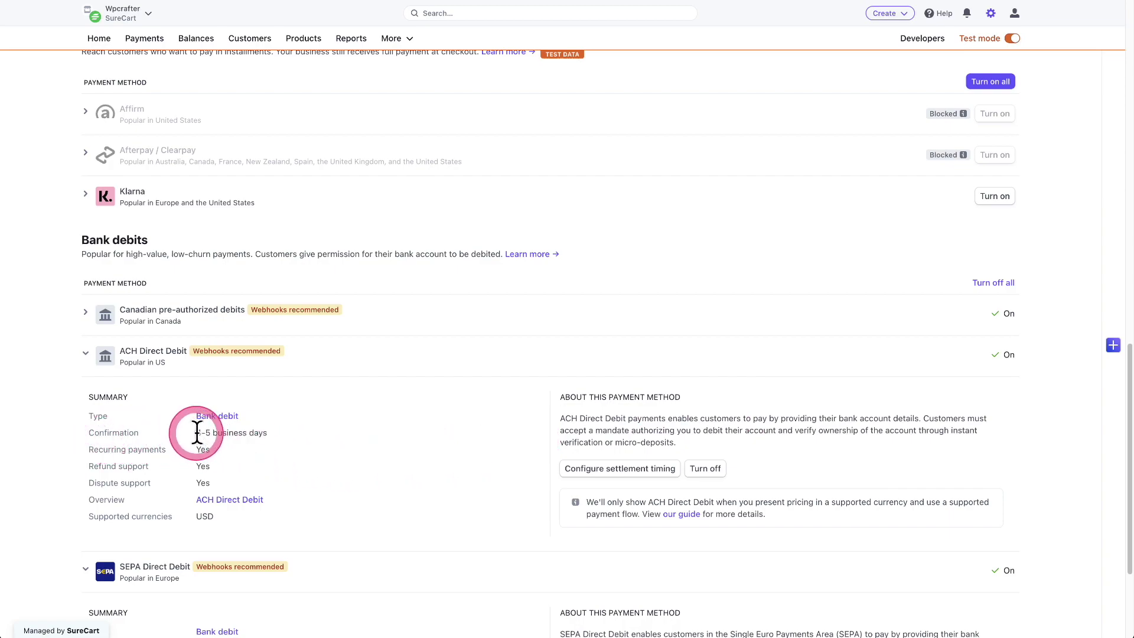
Highlight ACH's 4-5 business day confirmation time, then scroll back up the list.
drag(198, 433, 275, 436)
click(394, 421)
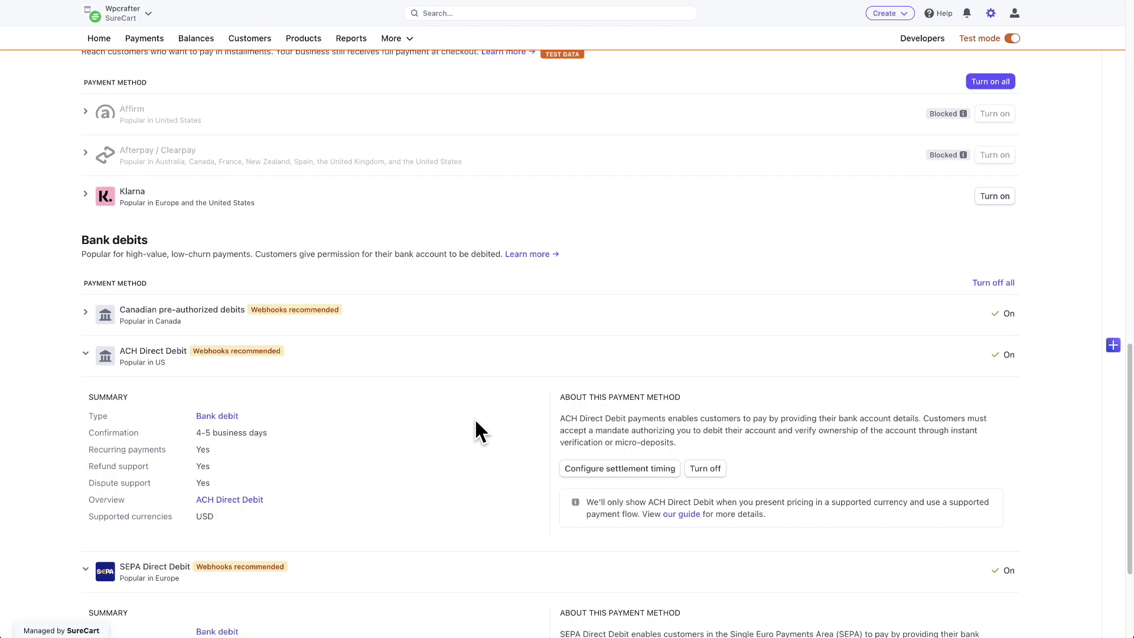
scroll(544, 405, up, 10)
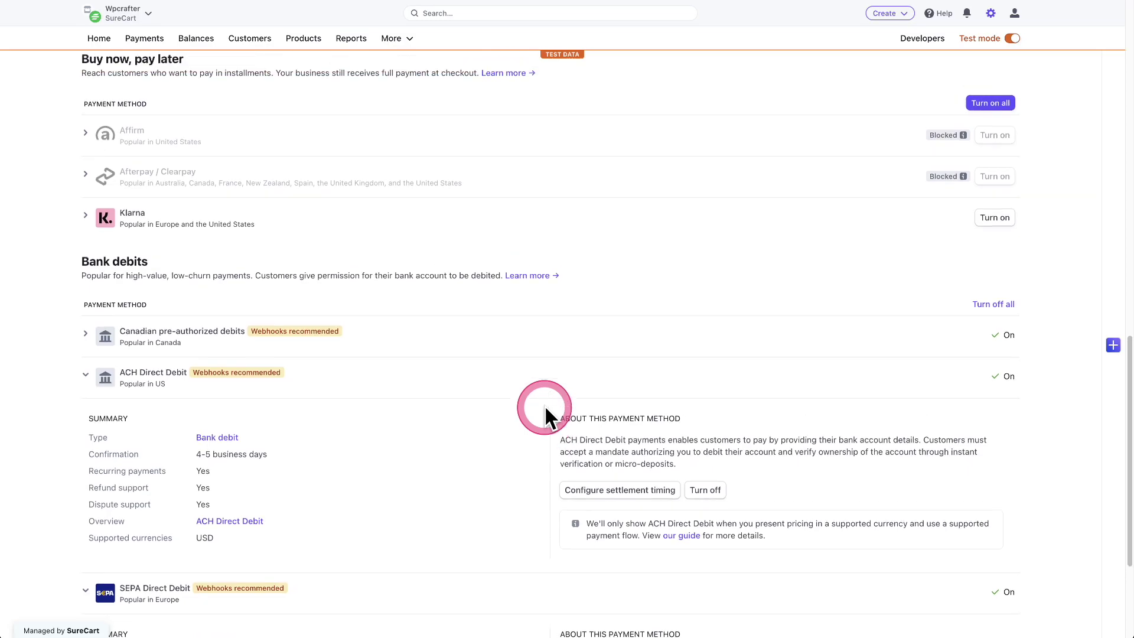
scroll(545, 418, up, 3)
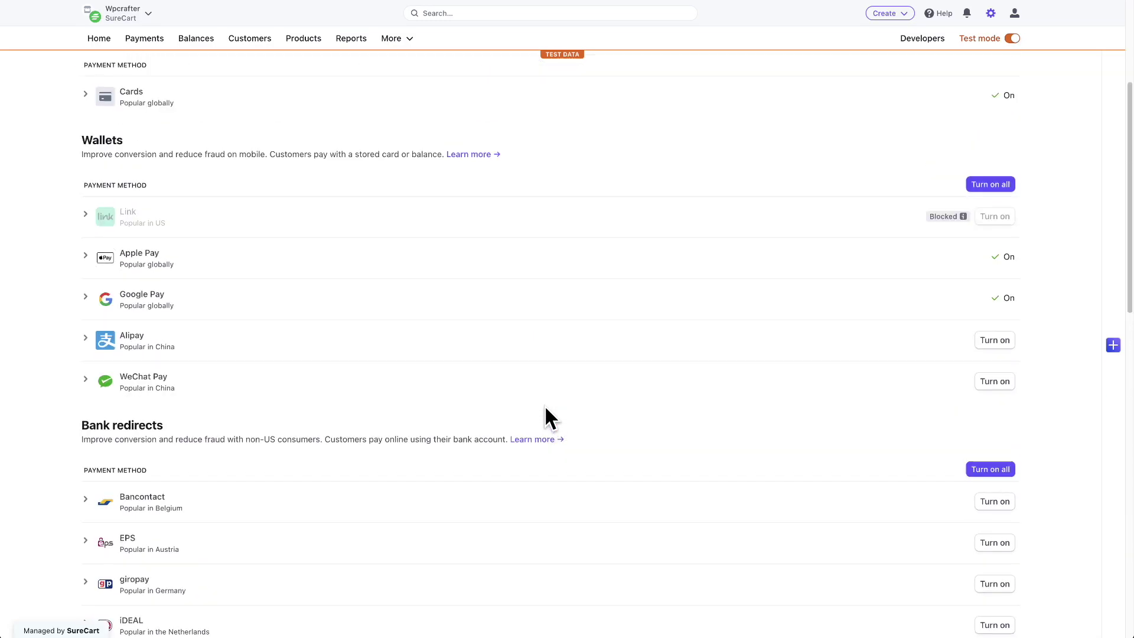
scroll(545, 405, up, 3)
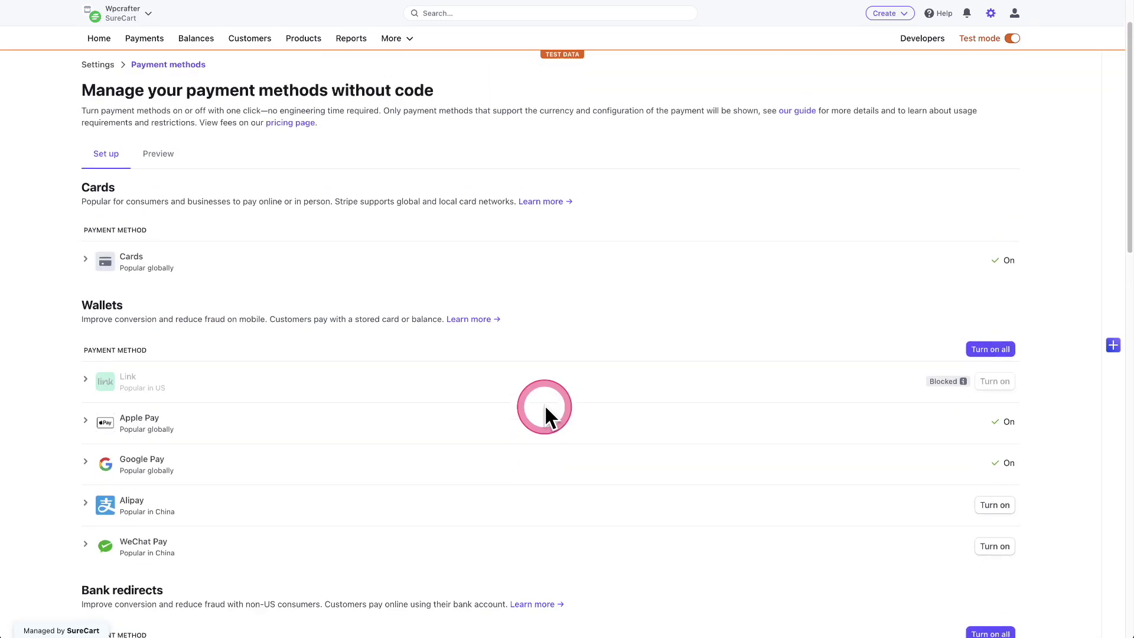
scroll(783, 420, down, 8)
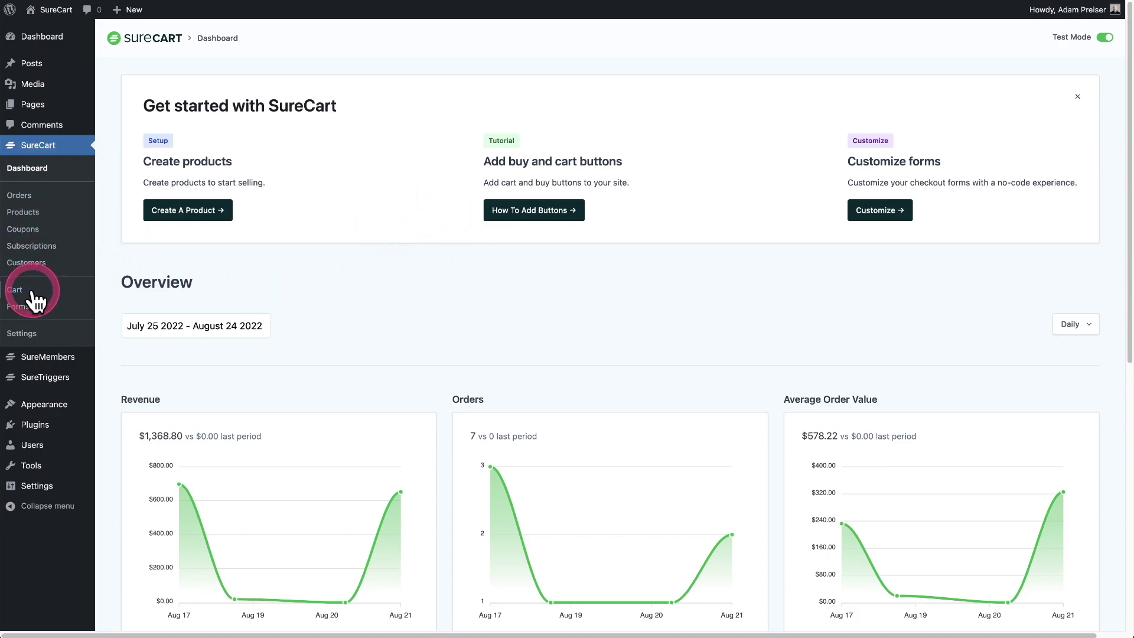
Open SureCart Settings > Advanced and highlight the Beta Features heading with Stripe Payment Element on.
click(21, 333)
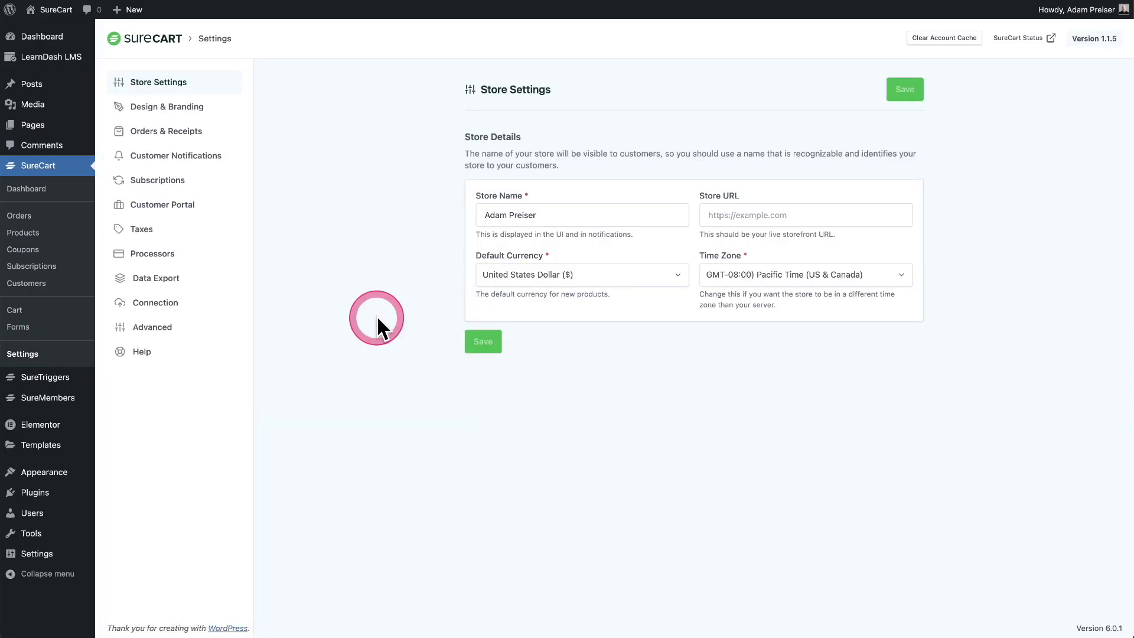
click(154, 329)
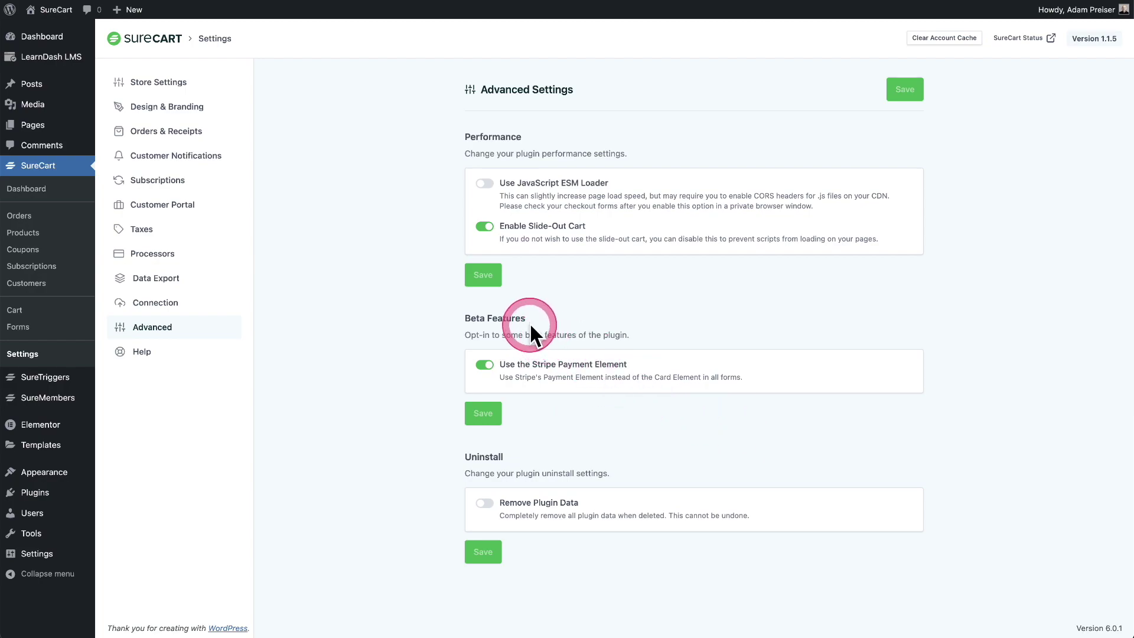
drag(526, 319, 466, 318)
click(689, 312)
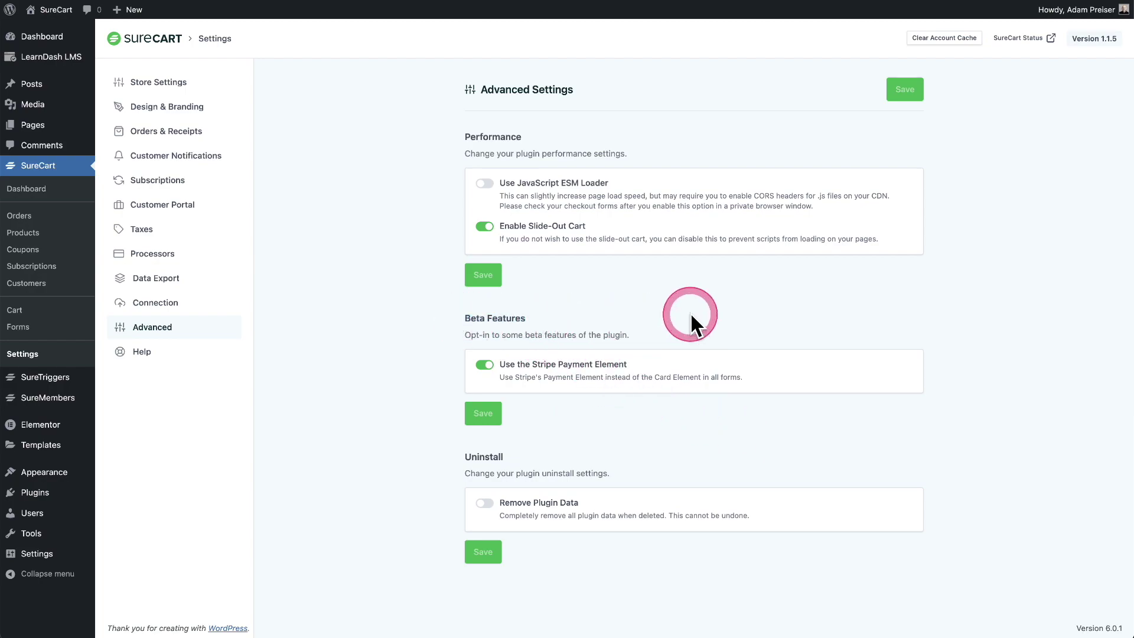
drag(526, 319, 466, 317)
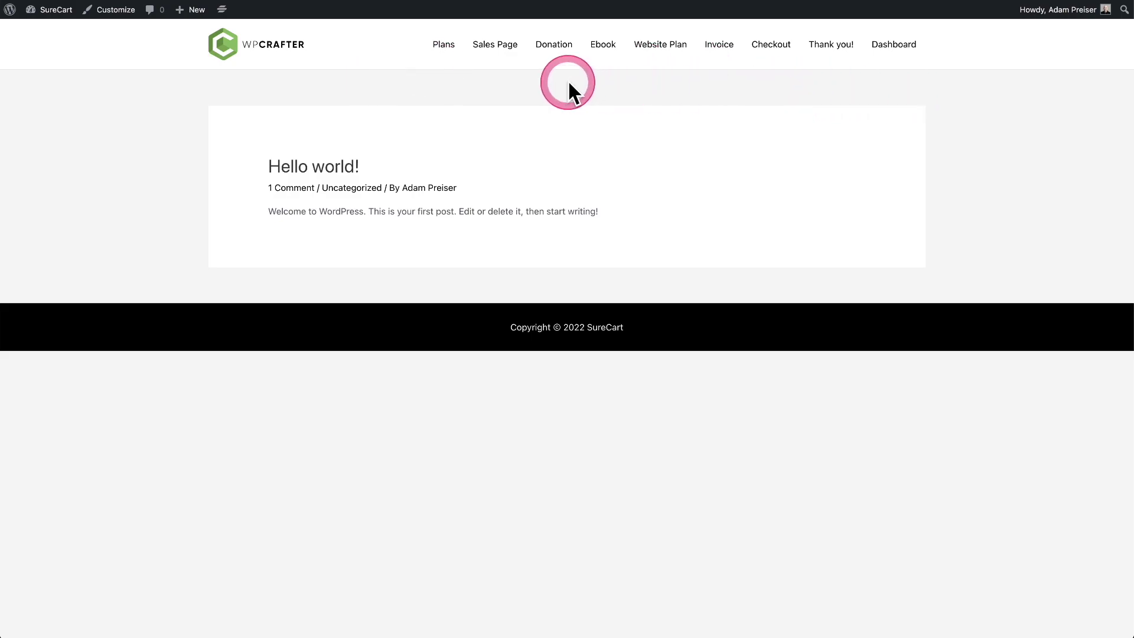
On the Checkout page, select the Fun With Cooking - Monthly Plan.
click(438, 46)
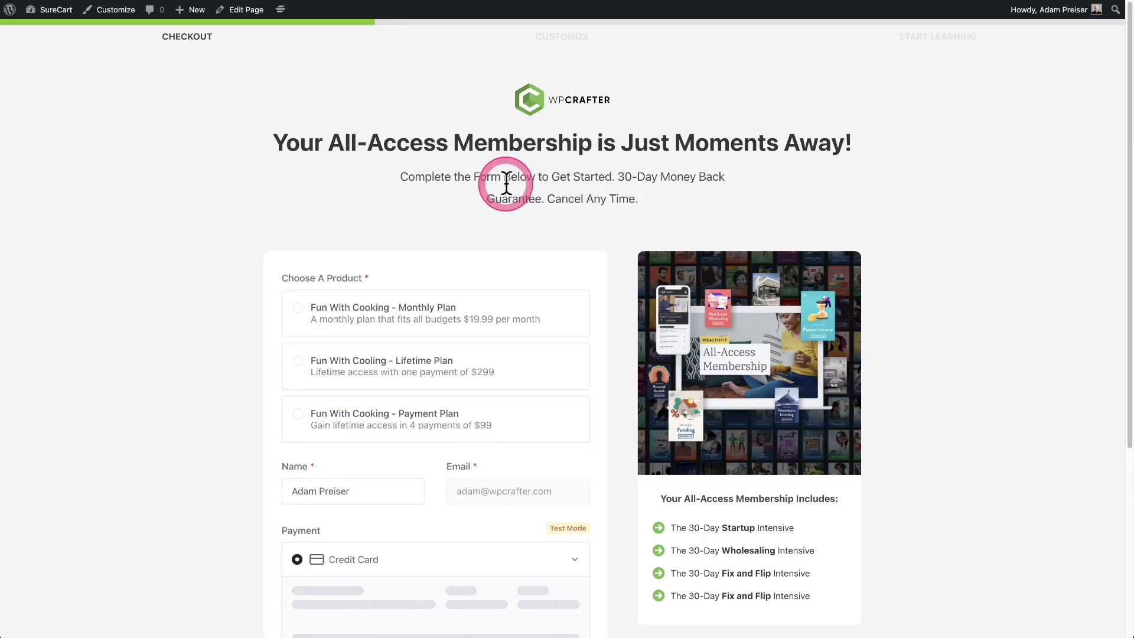
click(362, 288)
scroll(361, 290, down, 5)
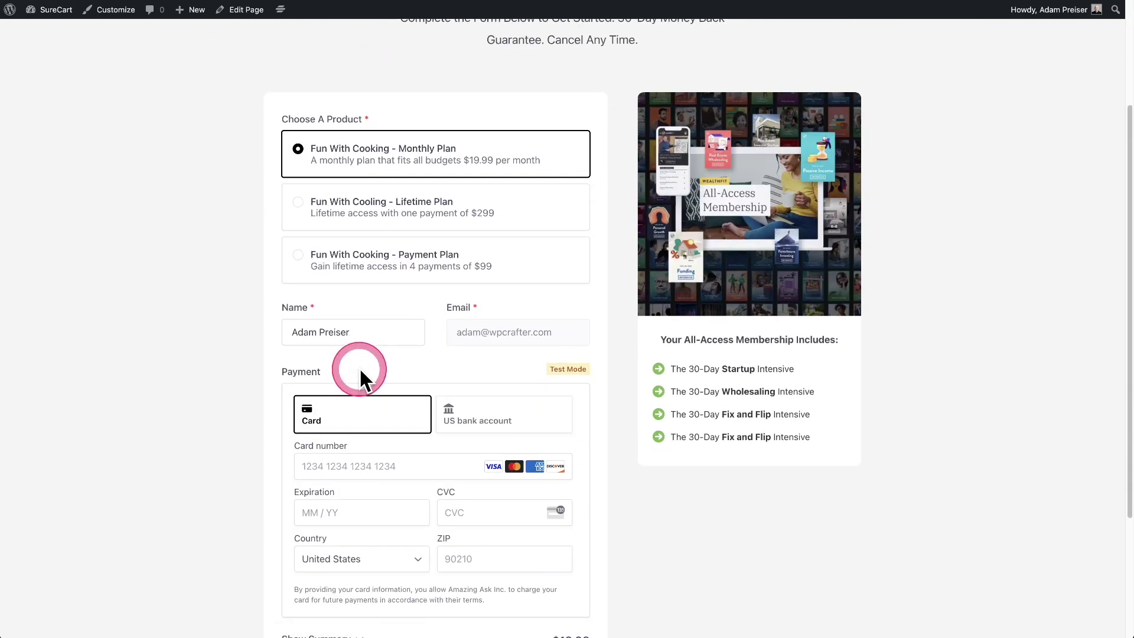
scroll(539, 498, down, 2)
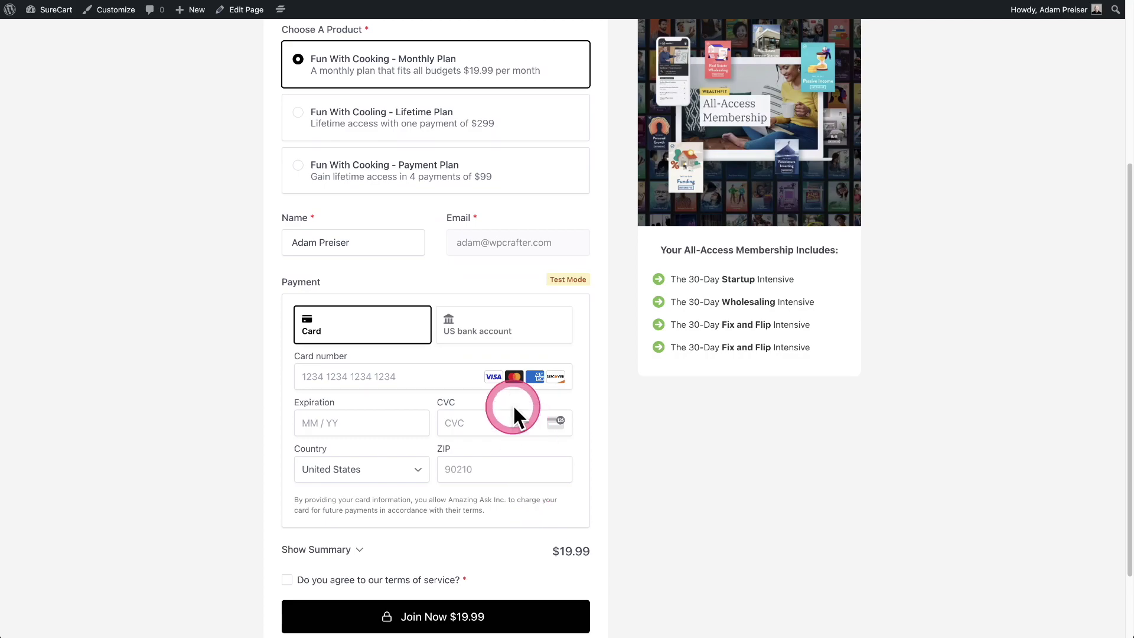
Try the US bank account payment option and its full name field, then return to Card.
click(333, 330)
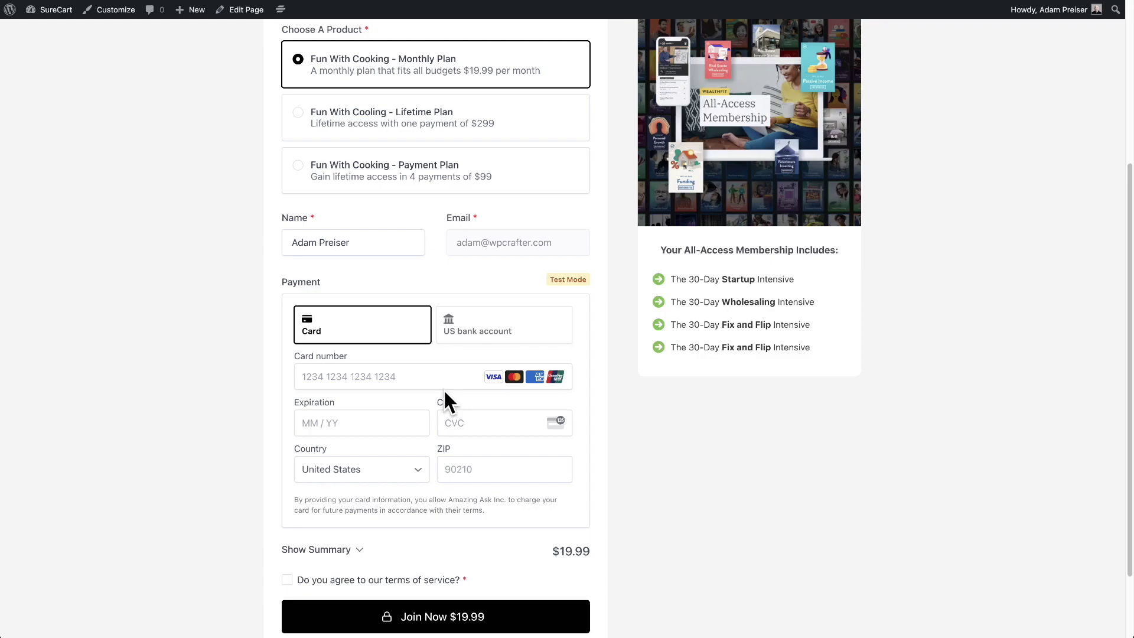
click(390, 324)
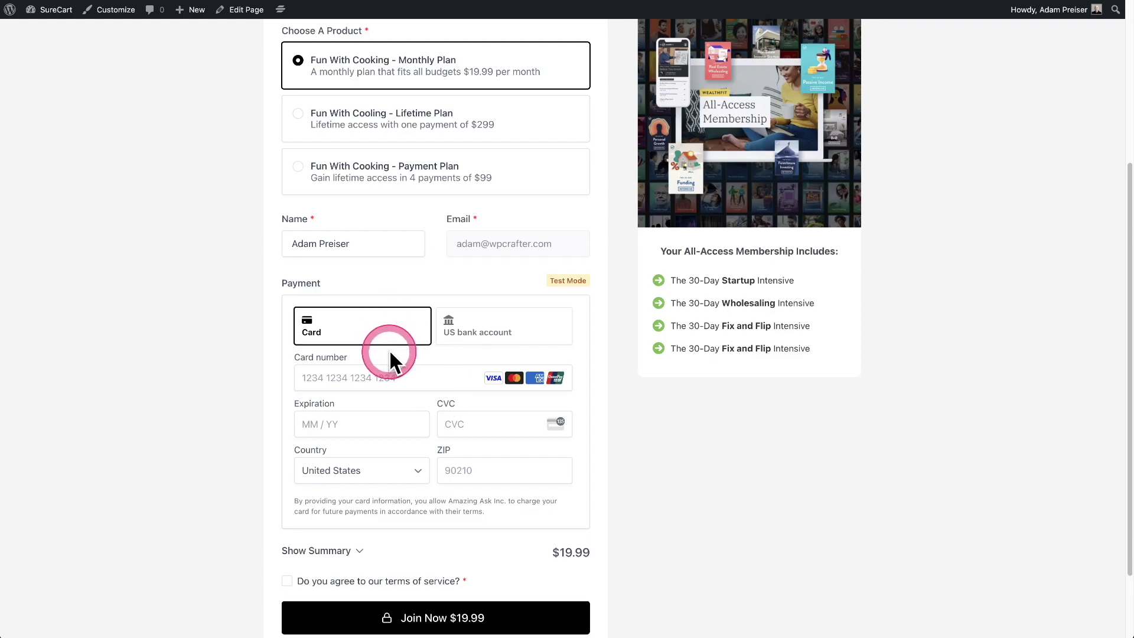
click(479, 336)
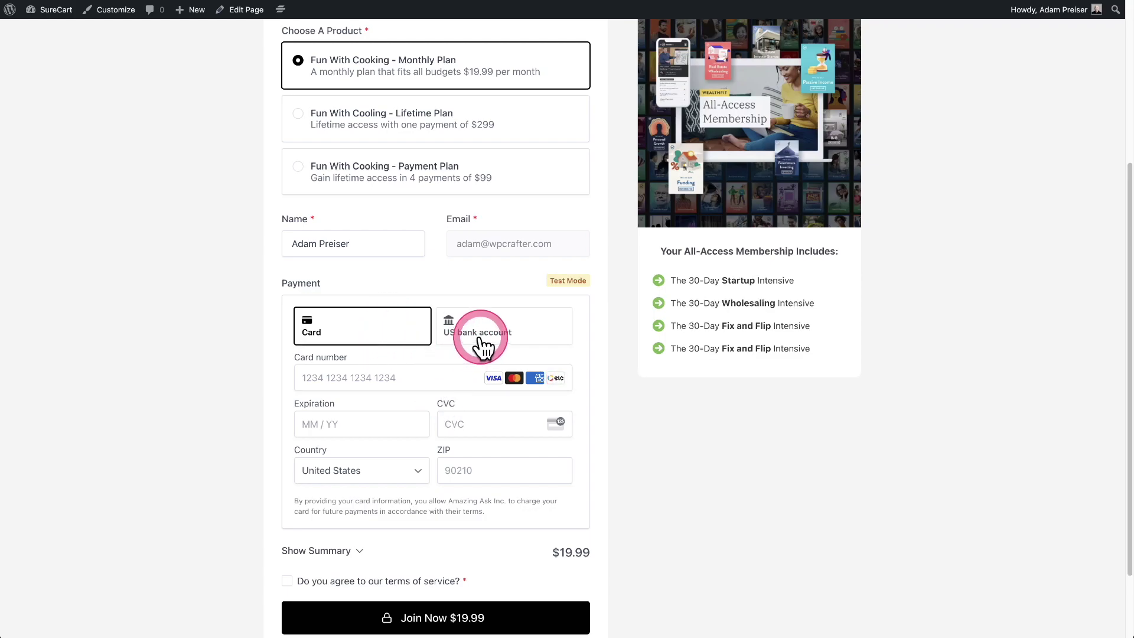
click(551, 326)
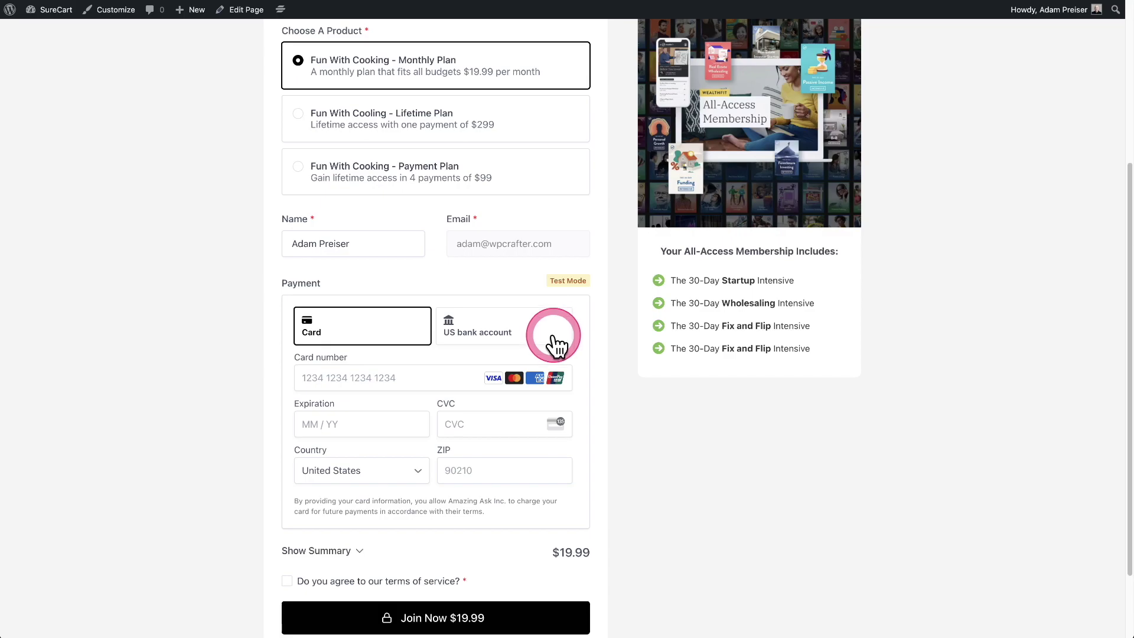
click(459, 335)
click(386, 330)
click(511, 338)
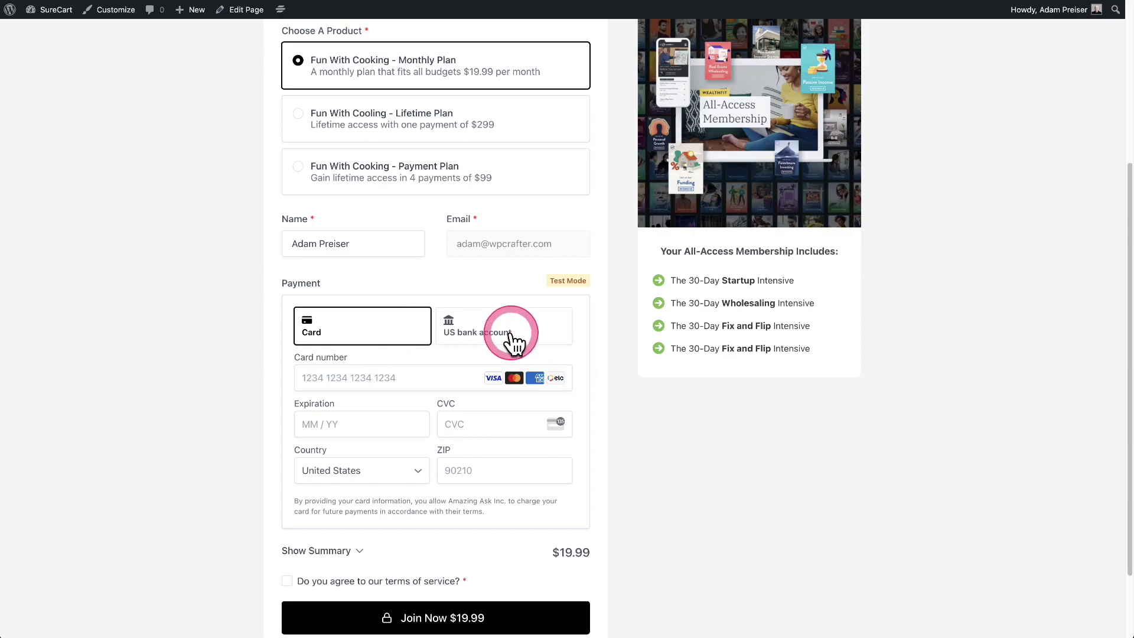
click(228, 358)
click(372, 378)
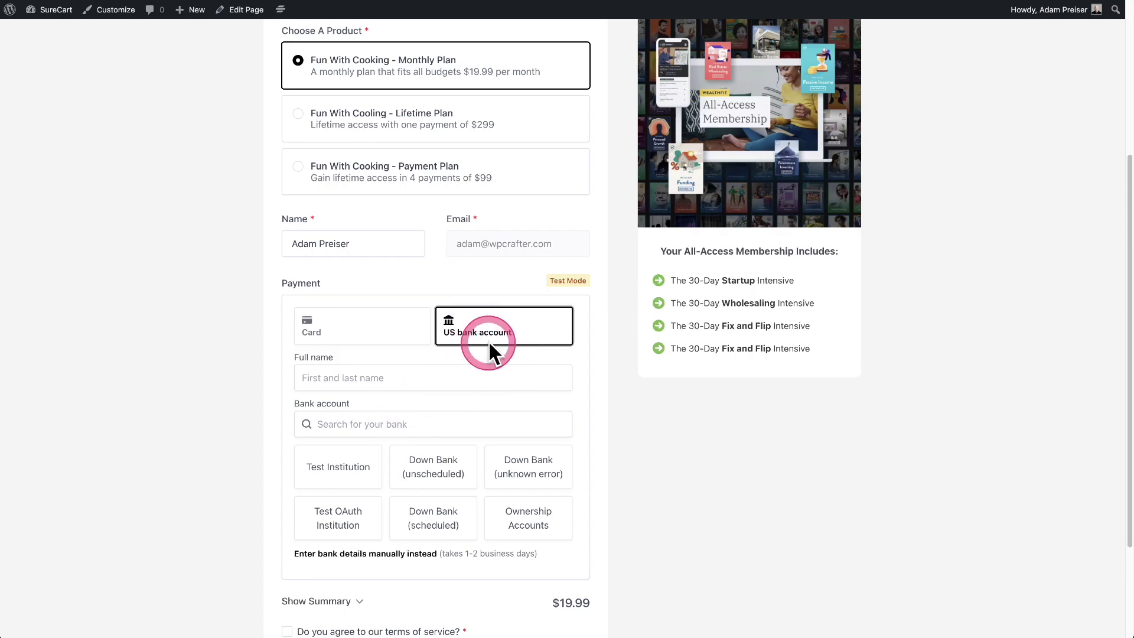
click(349, 333)
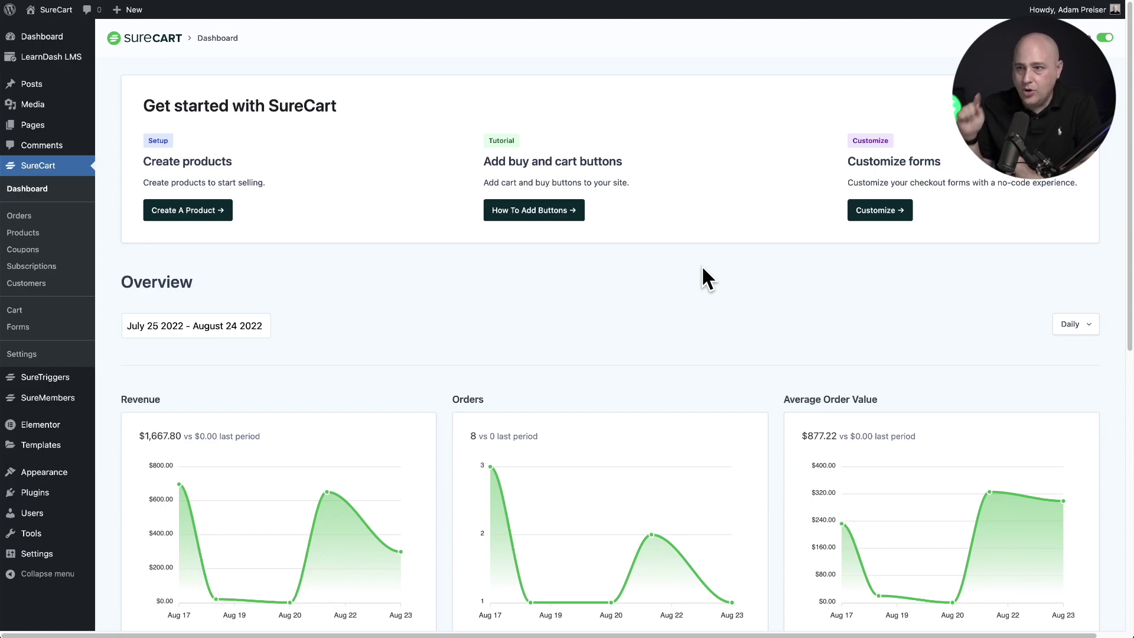
Open SureCart Settings > Processors, listing Stripe and PayPal enabled, and select Stripe.
click(27, 355)
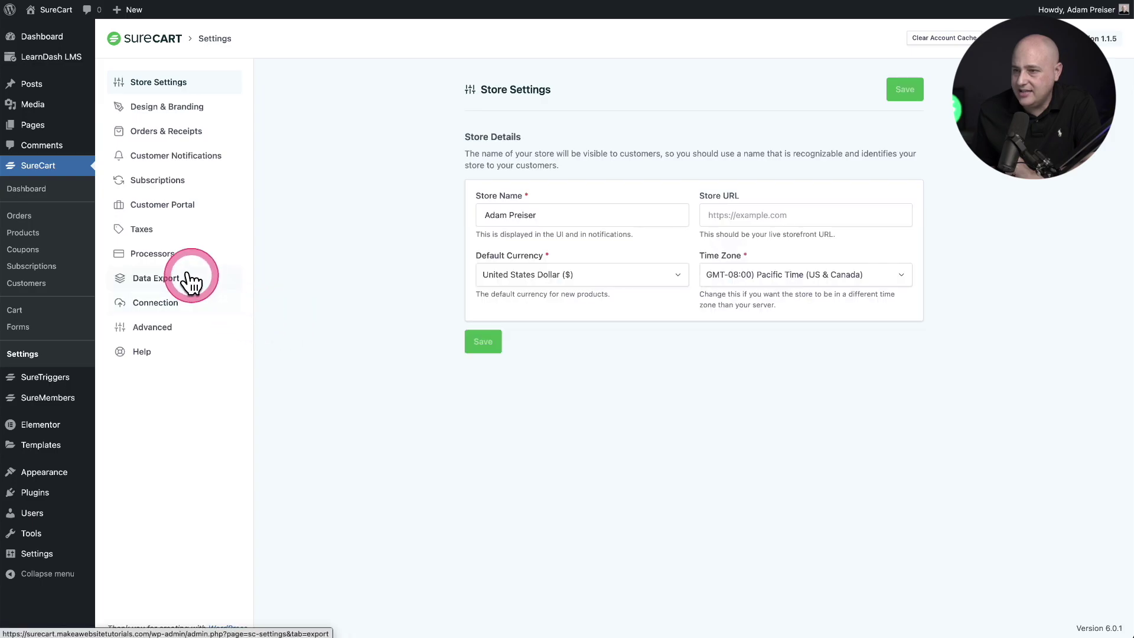
click(171, 258)
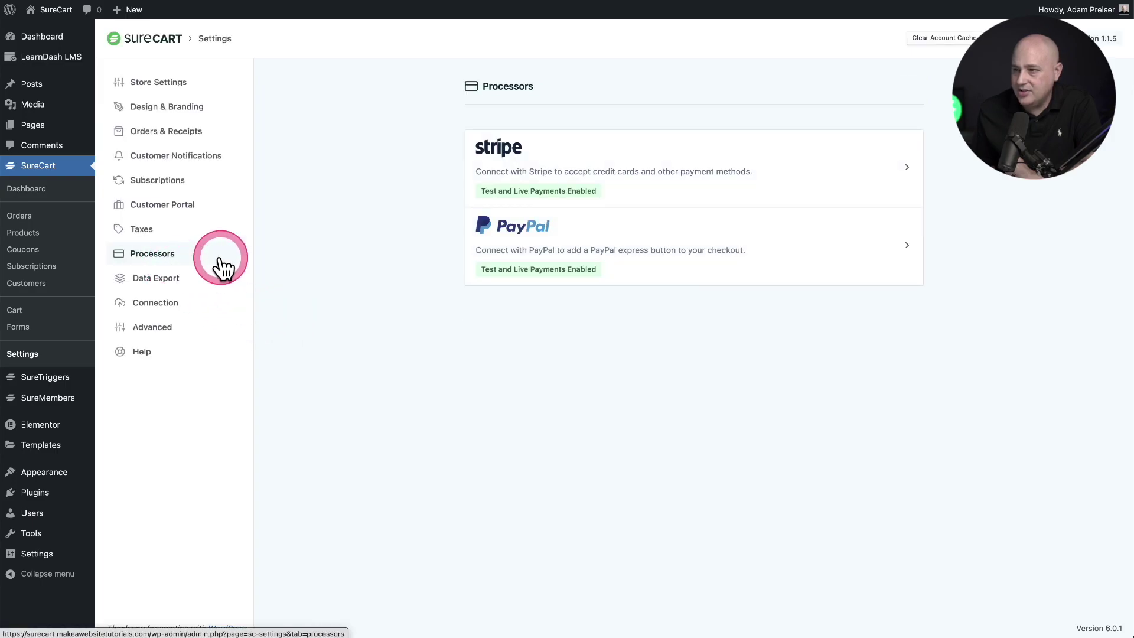
click(665, 177)
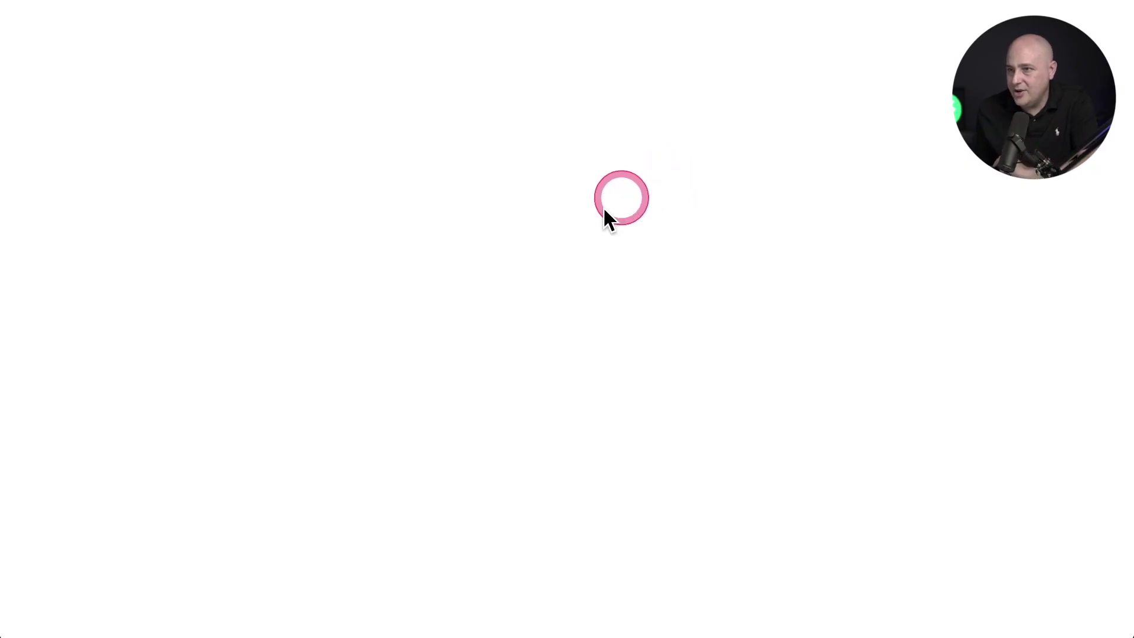